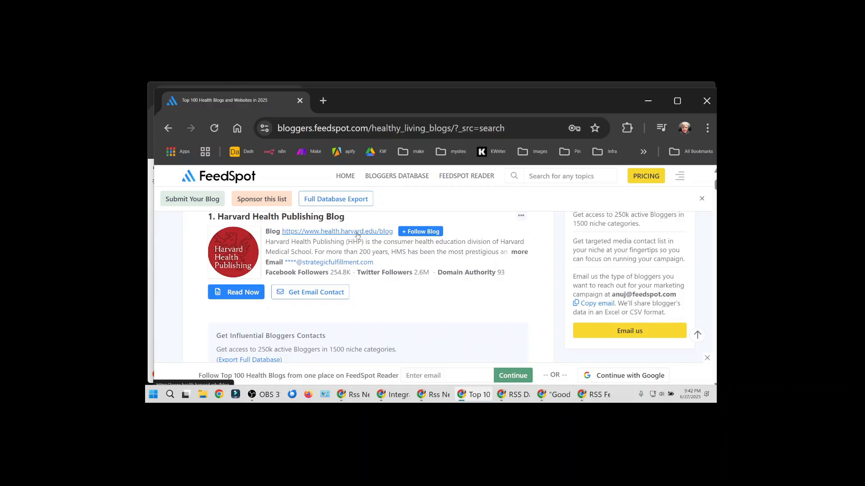
Step: Open the articles page of the blog ranked 10 in the Top 100 Health Blogs list
scroll(357, 235, down, 15)
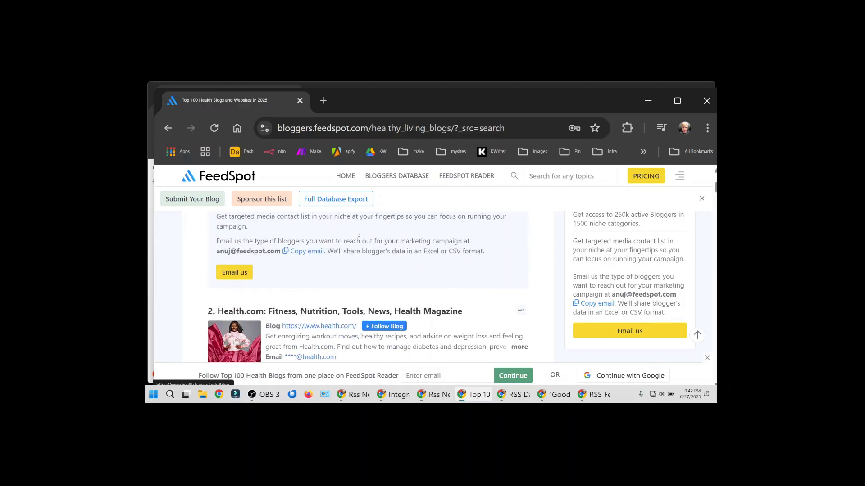
scroll(357, 235, down, 15)
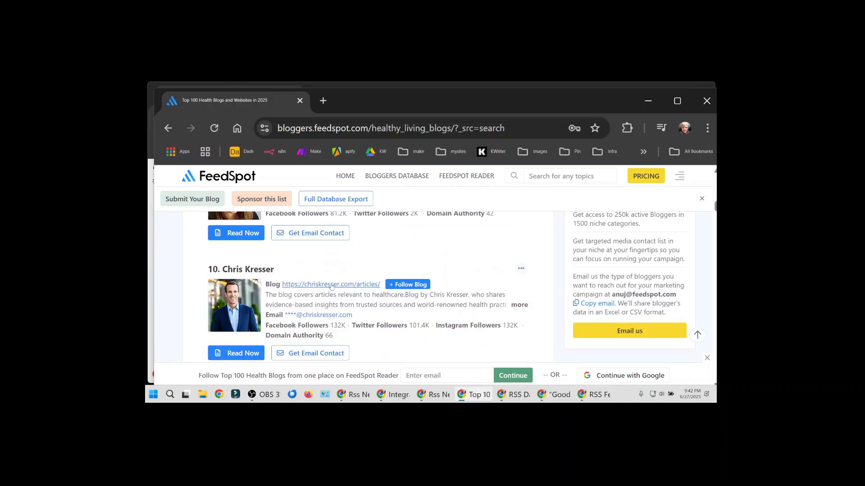
click(331, 286)
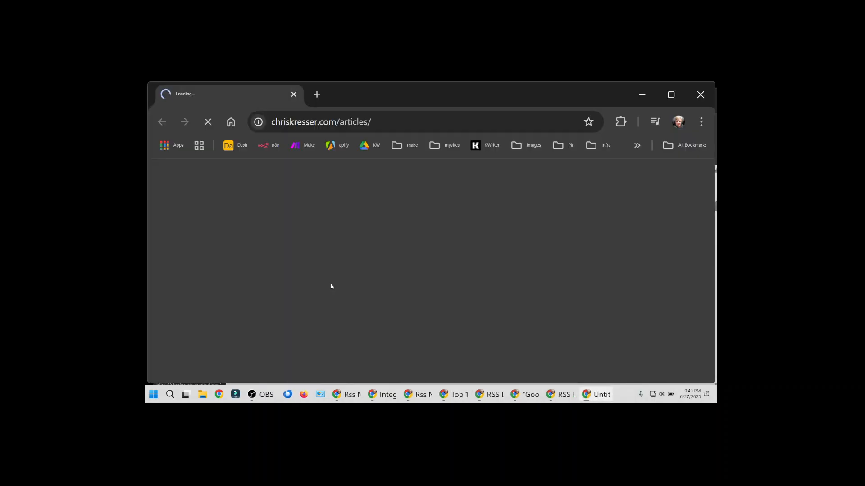
Step: Search the articles page's source code for "feed" and open the feeds.feedburner.com link
right_click(585, 252)
right_click(558, 244)
click(604, 352)
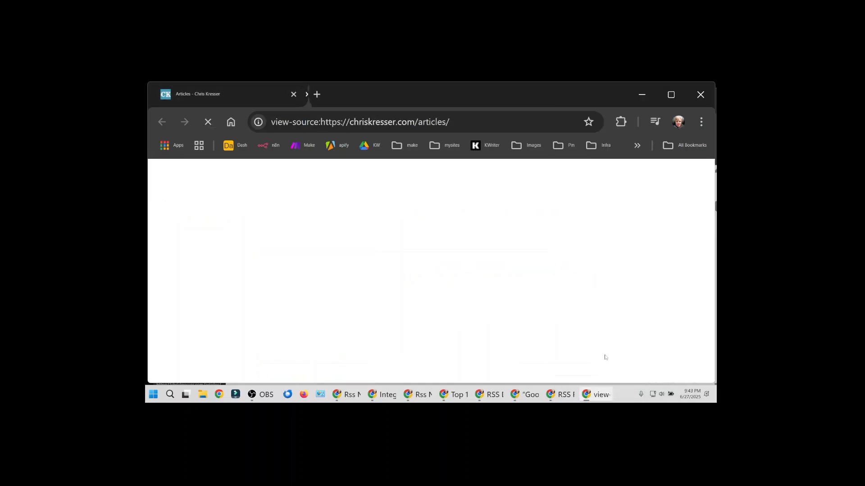
key(ctrl+f)
text(feed)
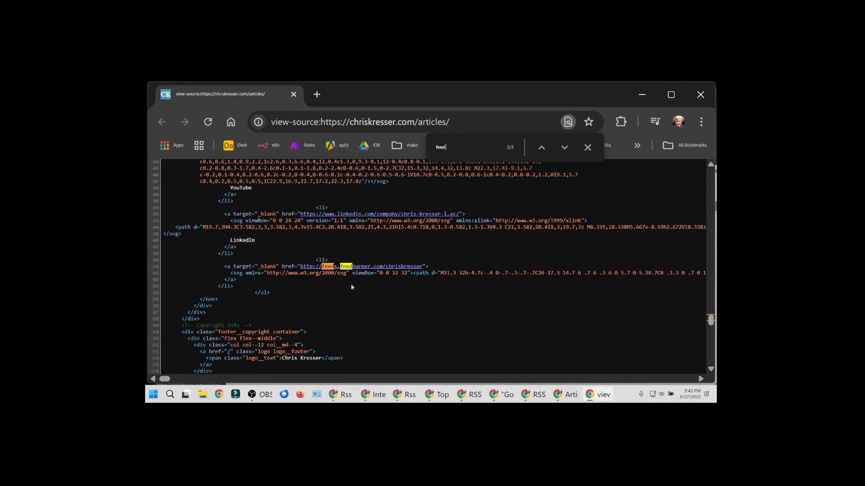
click(380, 269)
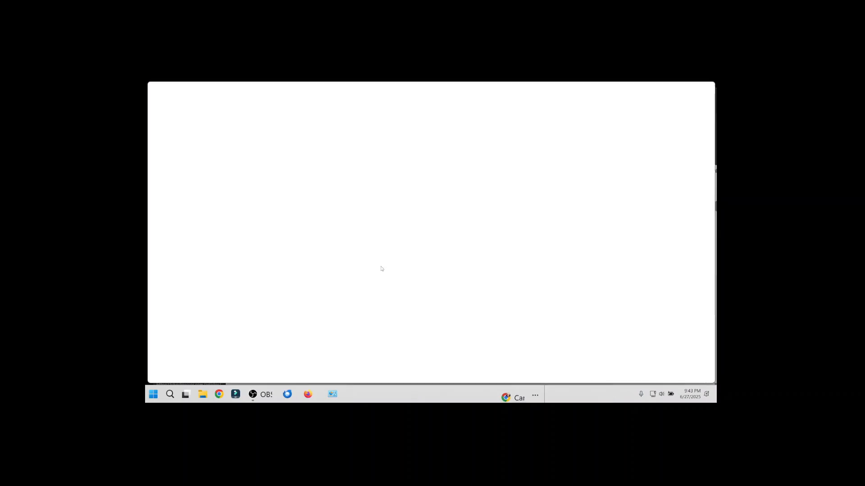
double_click(173, 167)
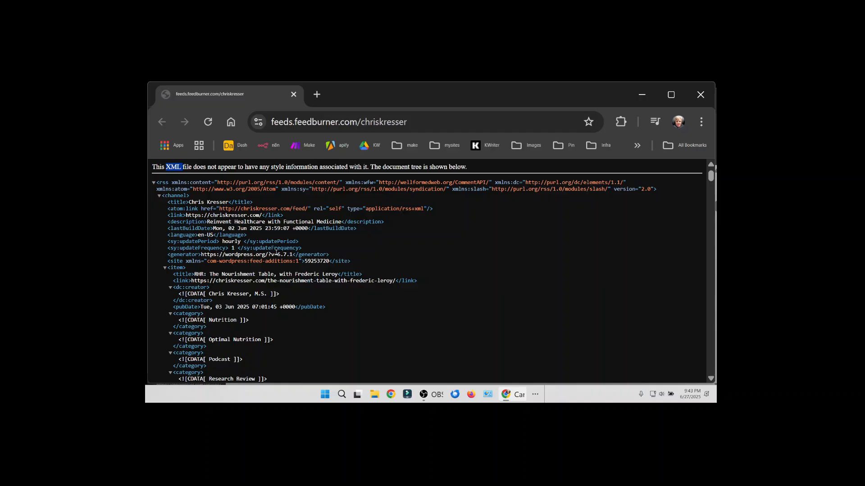
Step: In Airtable's Rss News base, show all hidden fields of the Feed table and filter it to Website contains "chr"
key(ctrl+l)
key(alt+Tab)
key(alt+Tab)
key(alt+Tab)
key(alt+Tab)
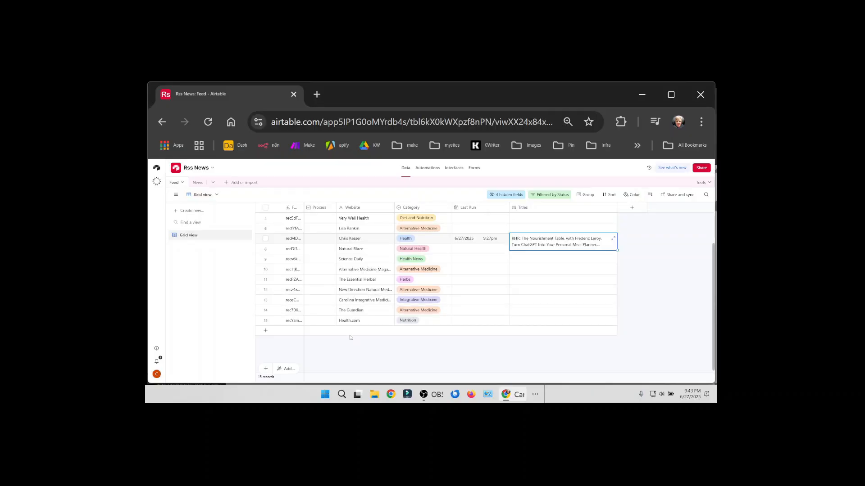
click(507, 194)
click(517, 238)
click(516, 256)
click(518, 272)
click(520, 280)
key(Escape)
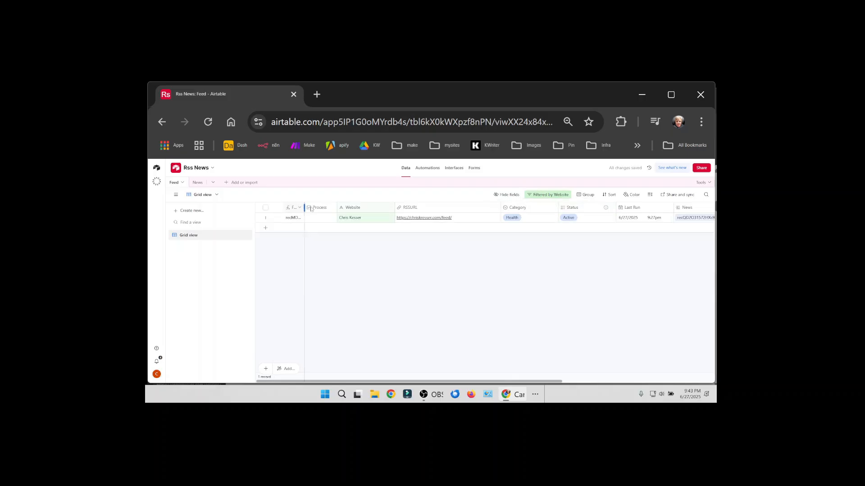
Step: Widen the FeedID column and toggle the filtered record's Process checkbox on and off again
drag(311, 208, 329, 209)
click(339, 218)
click(340, 220)
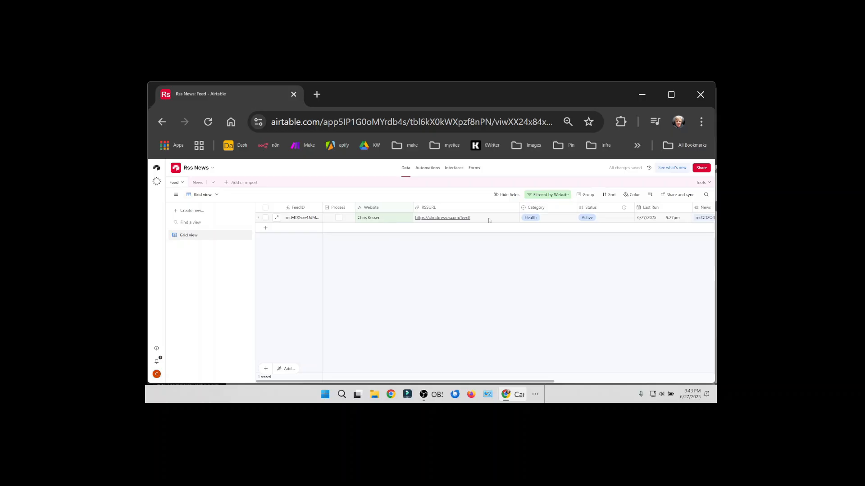
Step: Examine the single-select options of the Category field and close its settings unchanged
double_click(550, 208)
scroll(509, 269, down, 5)
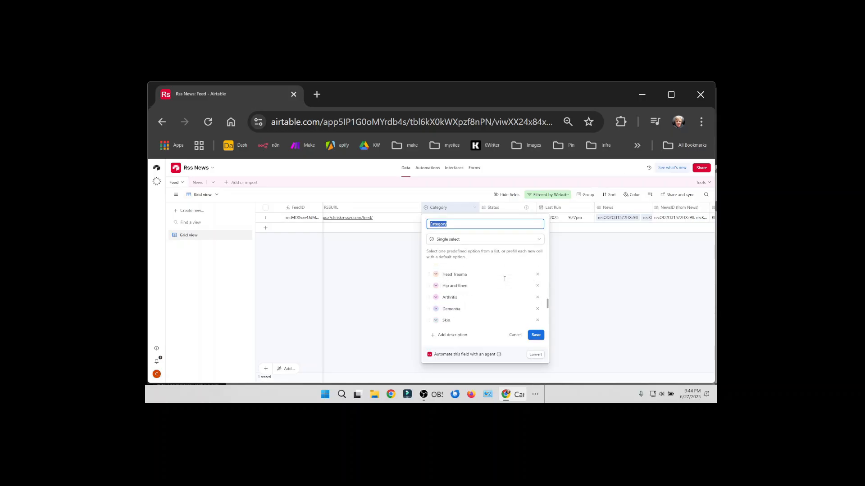
scroll(505, 279, up, 6)
click(566, 264)
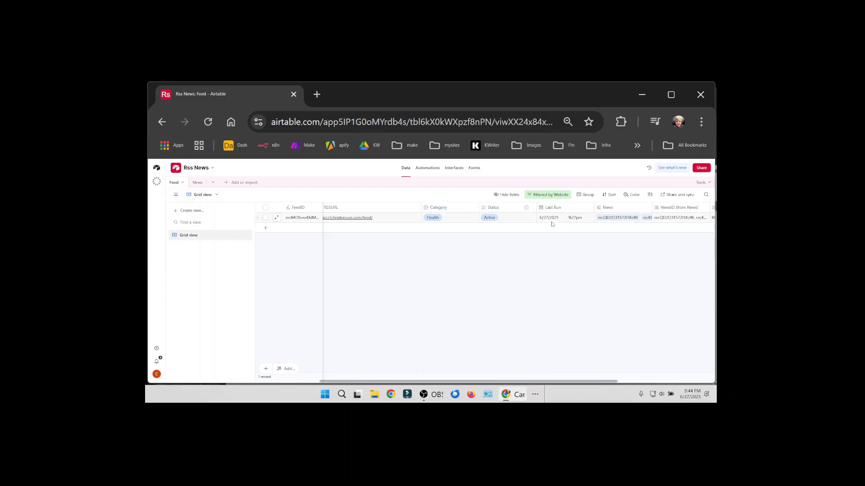
Step: Examine the Status field's multiple-select options in its settings and in the record's cell, leaving them unchanged
double_click(501, 208)
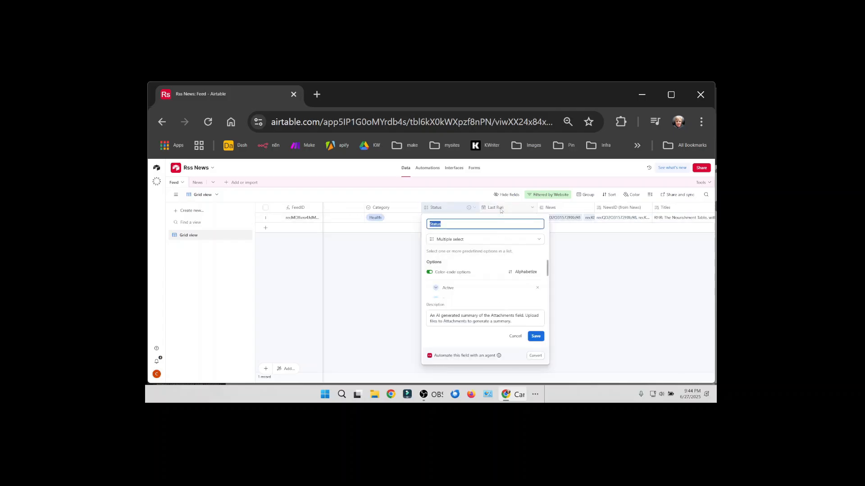
scroll(495, 269, down, 3)
click(563, 258)
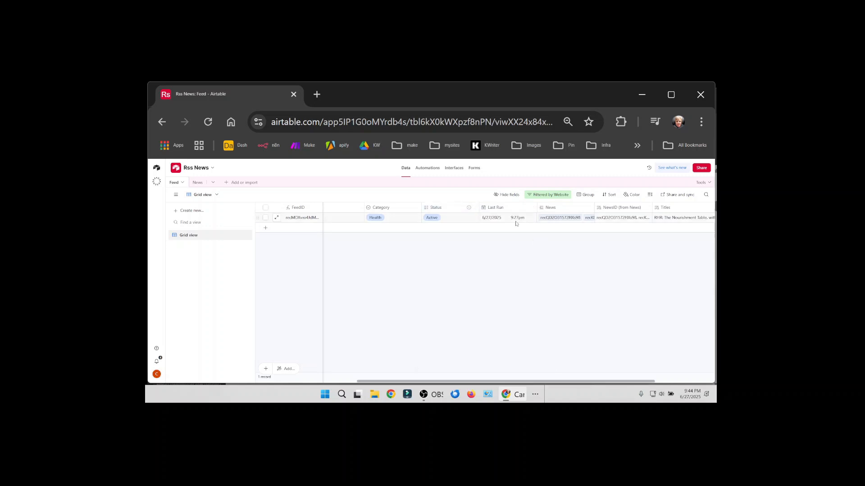
click(451, 221)
click(465, 222)
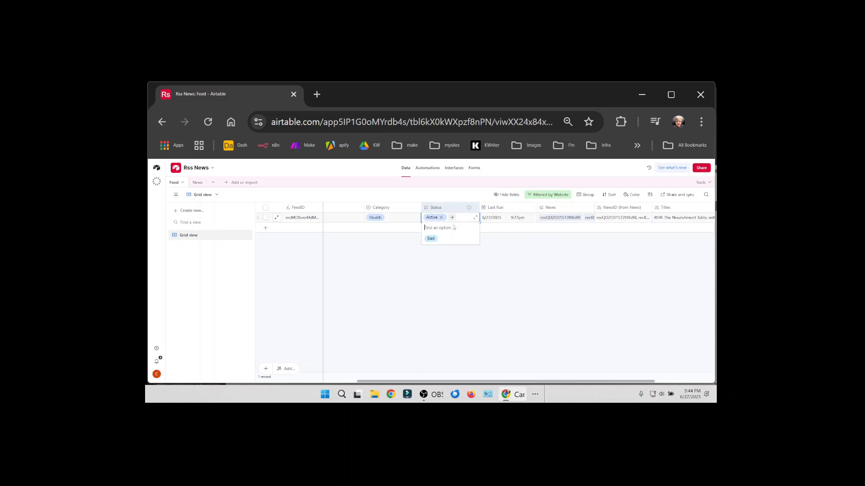
click(440, 259)
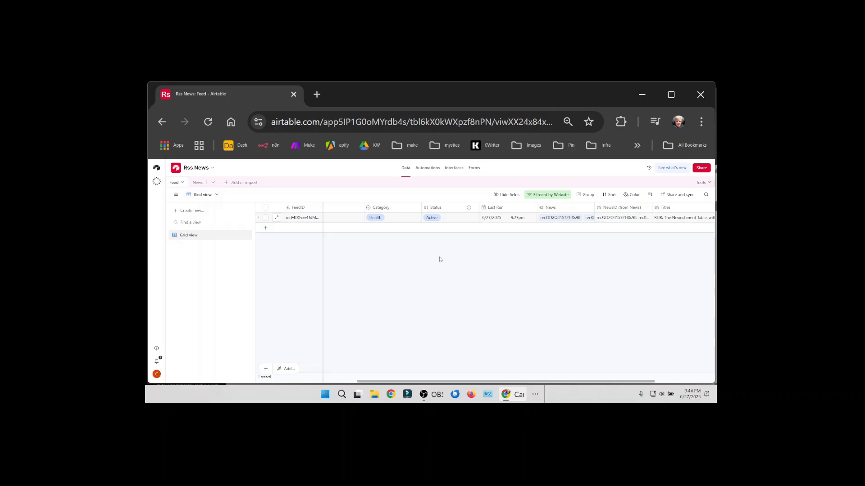
Step: Review the feed record's Last Run and News values and read through its expanded Titles list
click(497, 220)
click(552, 243)
click(671, 218)
click(705, 218)
scroll(548, 260, down, 1)
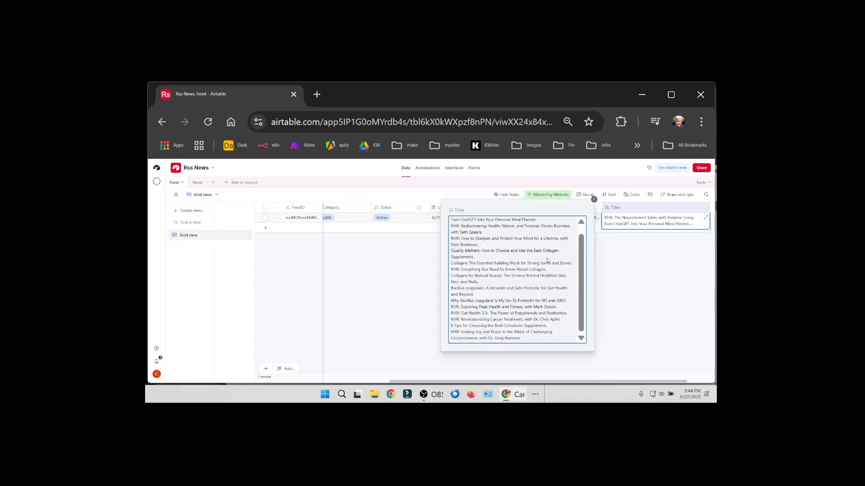
scroll(546, 270, up, 1)
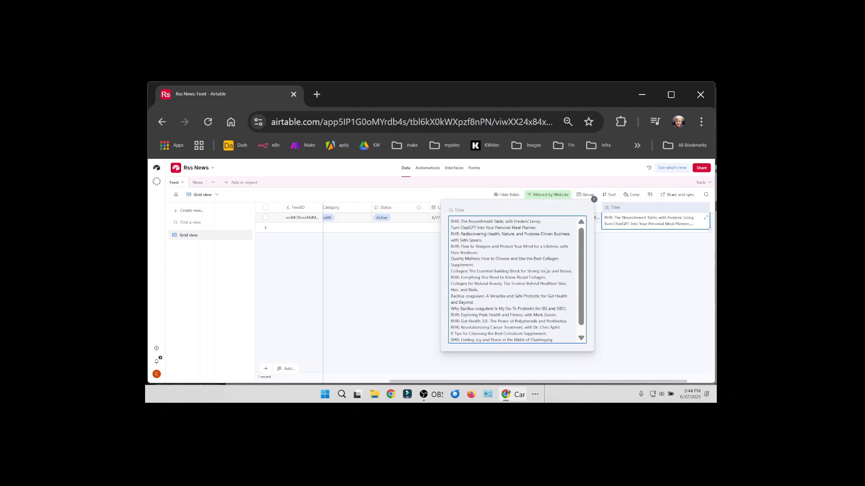
scroll(546, 270, down, 1)
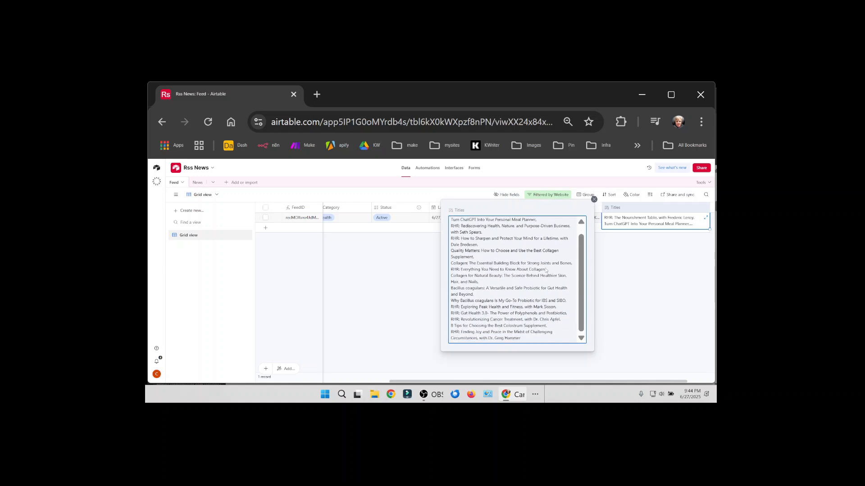
double_click(458, 276)
double_click(562, 277)
Step: Open the News table and show its author, summary, comments and categories fields
click(197, 183)
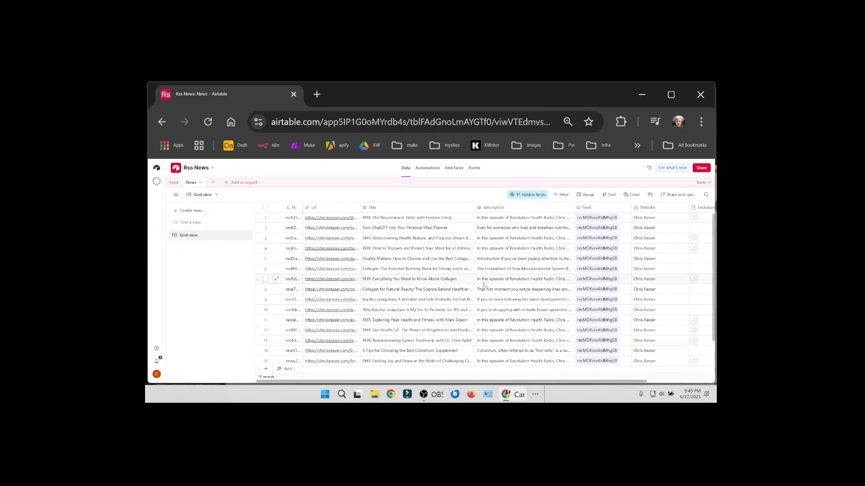
click(527, 195)
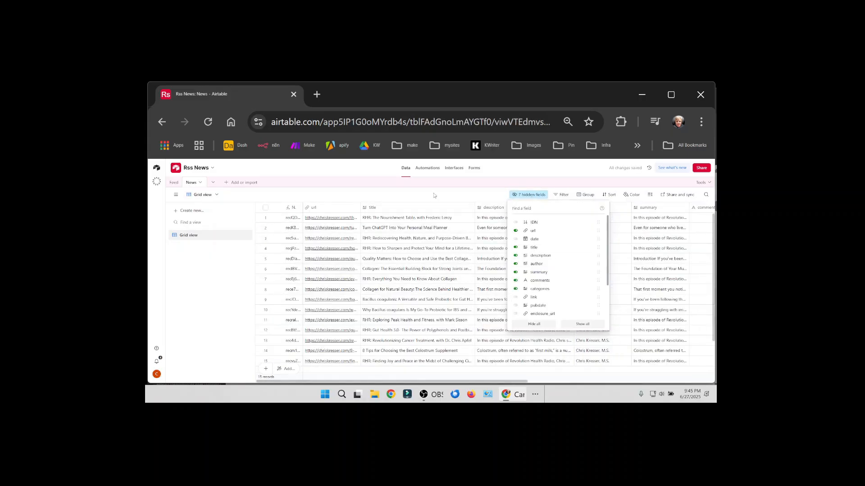
click(434, 195)
Step: Narrow the url column in the News table
click(288, 230)
click(322, 230)
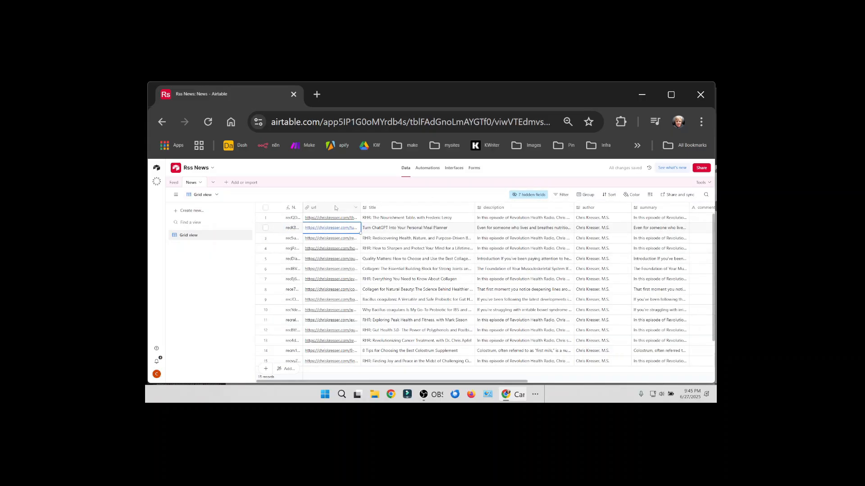
drag(361, 207, 330, 208)
Step: Examine the second news record's fields from title through Enclosure
click(392, 229)
key(Right)
key(Right)
key(Right)
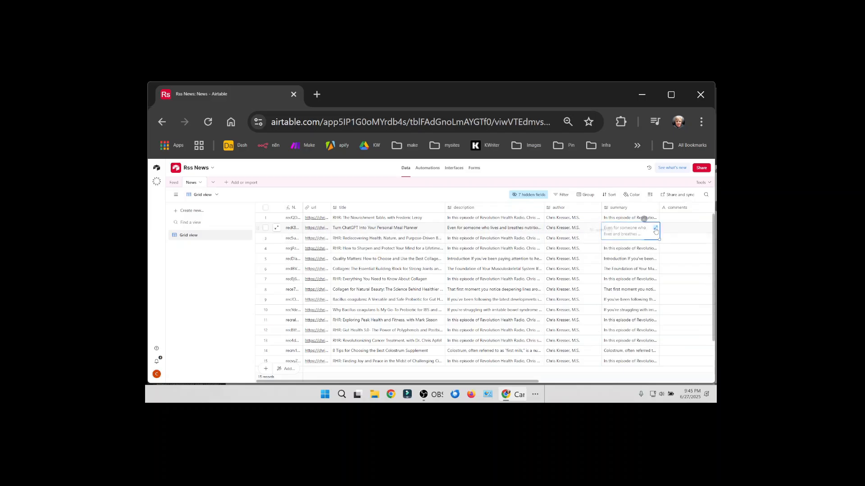
key(Right)
key(Right)
key(Right)
key(Right)
key(Right)
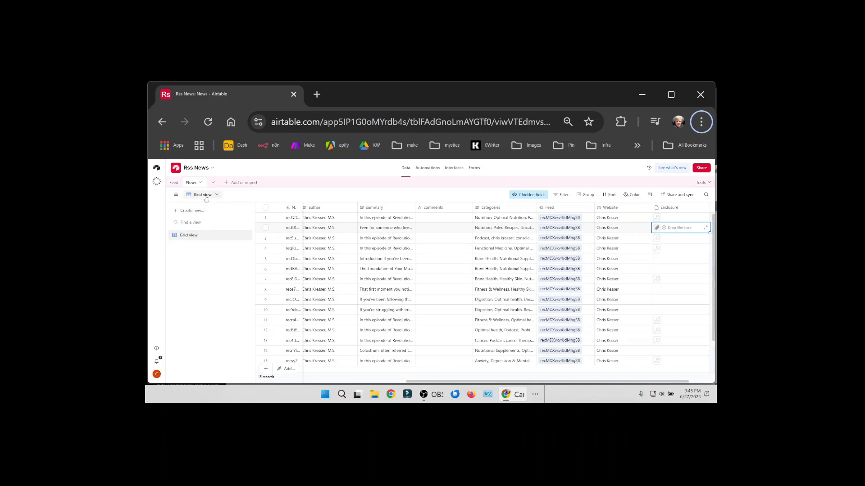
Step: Return to the Feed table and delete its Website filter condition
click(175, 183)
key(alt+Tab)
key(alt+Tab)
key(alt+Tab)
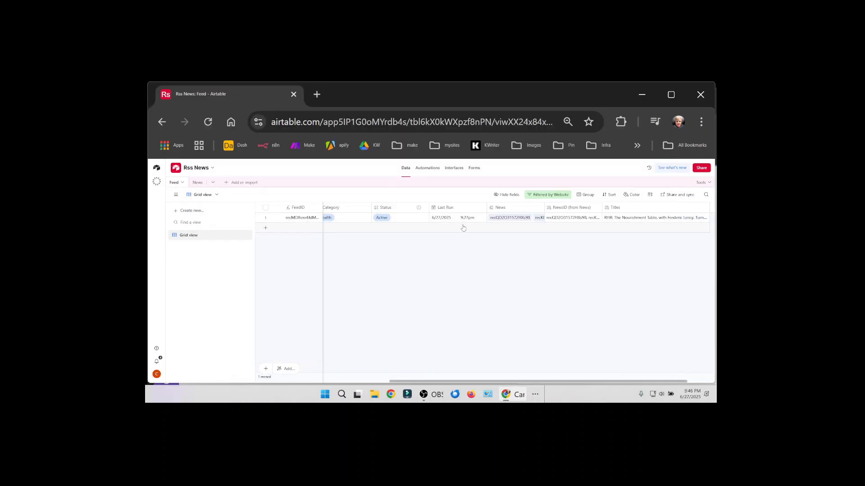
click(547, 195)
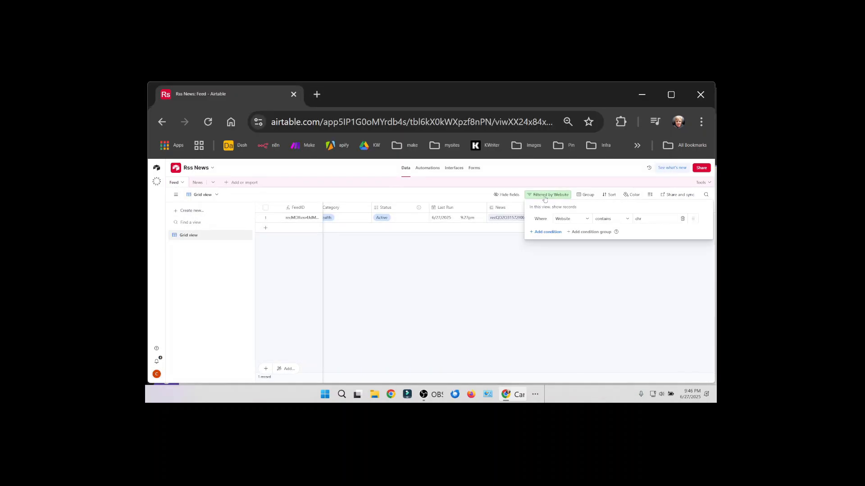
click(682, 219)
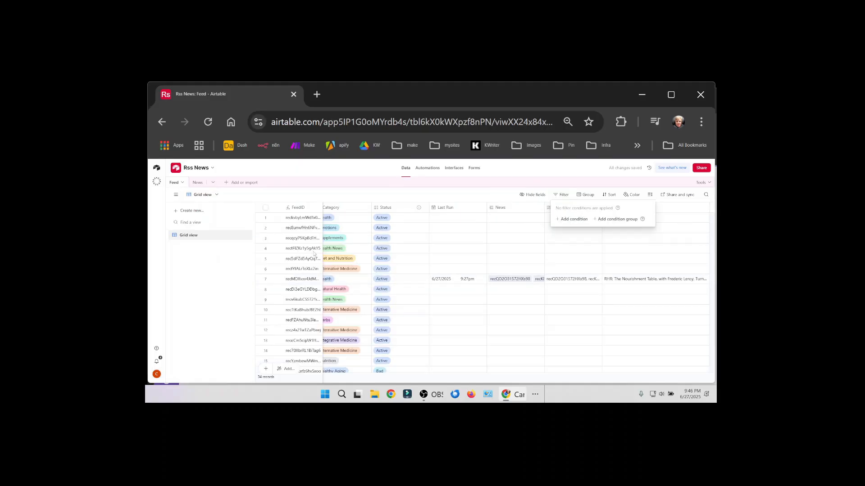
key(Escape)
Step: Tick the Process checkbox for the Everyday Health and Very Well Mind feeds
scroll(490, 310, down, 3)
scroll(489, 311, up, 4)
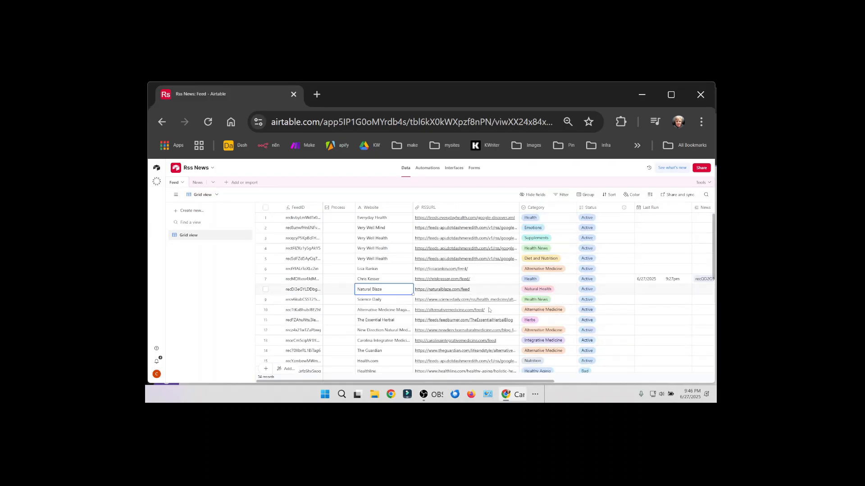
click(339, 217)
click(338, 228)
Step: Hide the RSSURL, Status, News and NewsID (from News) fields in the Feed table
click(535, 195)
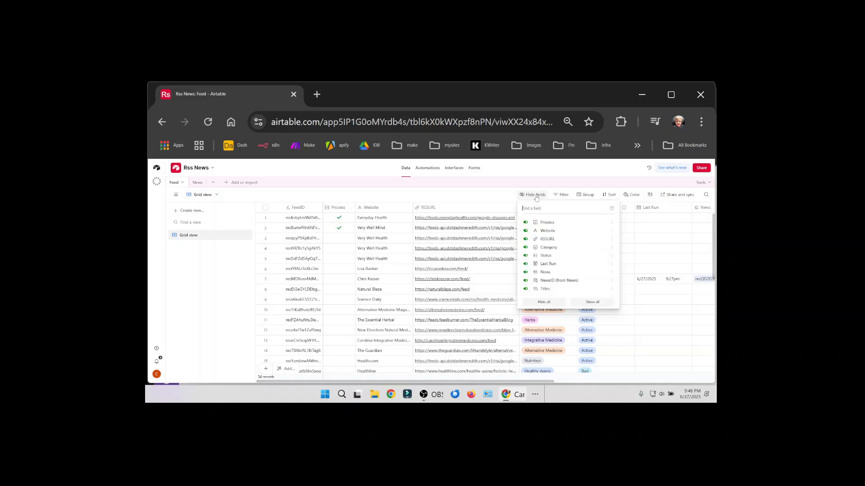
click(548, 231)
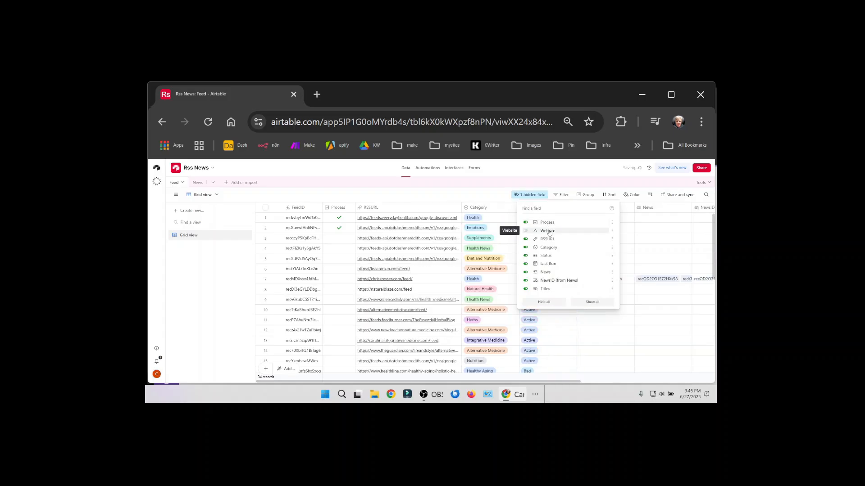
click(546, 238)
click(547, 232)
click(547, 256)
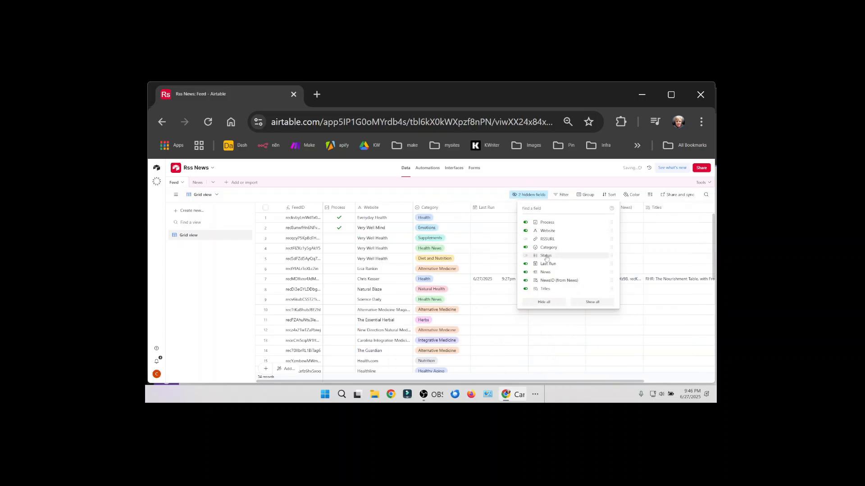
click(548, 273)
click(549, 281)
click(477, 320)
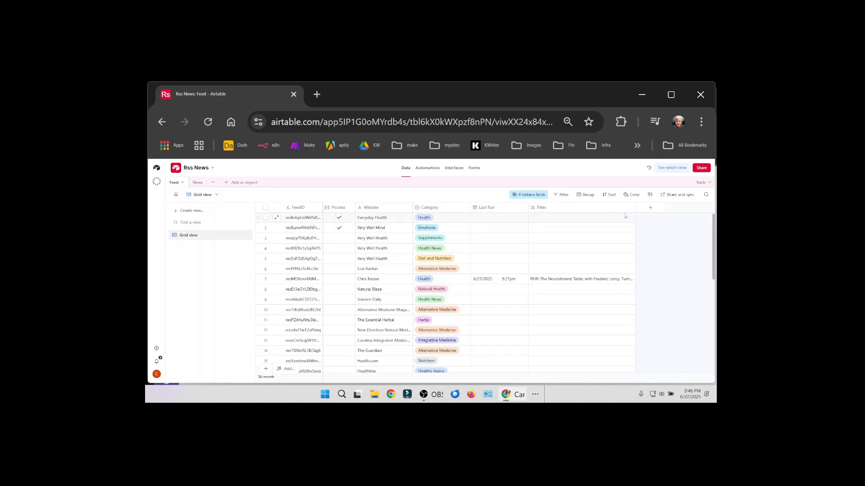
Step: Switch to the "Integration Airtable, RSS" scenario in Make and run it once
key(alt+Tab)
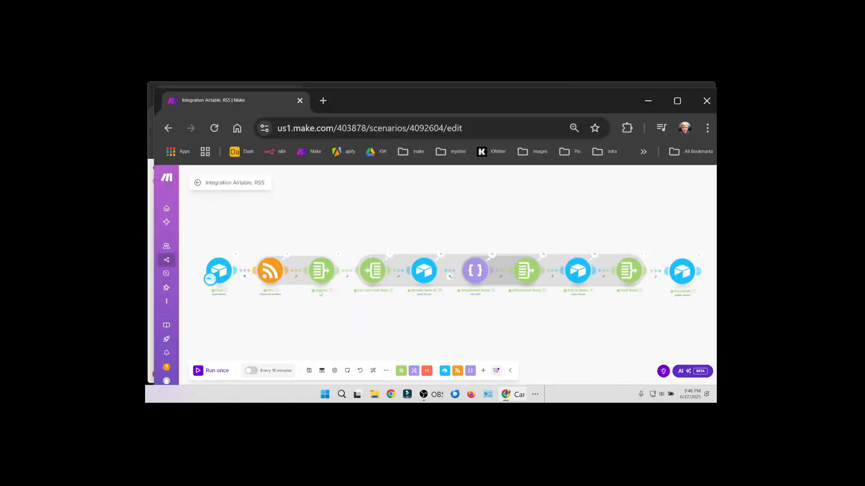
click(219, 370)
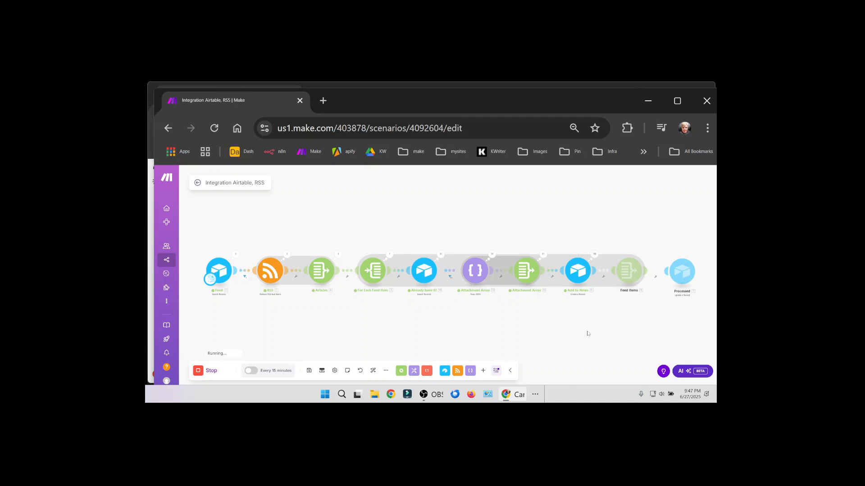
scroll(563, 324, up, 2)
Step: Return to Airtable and look through the newly added records in the News table
key(alt+Tab)
click(193, 181)
scroll(541, 308, down, 3)
scroll(540, 308, down, 2)
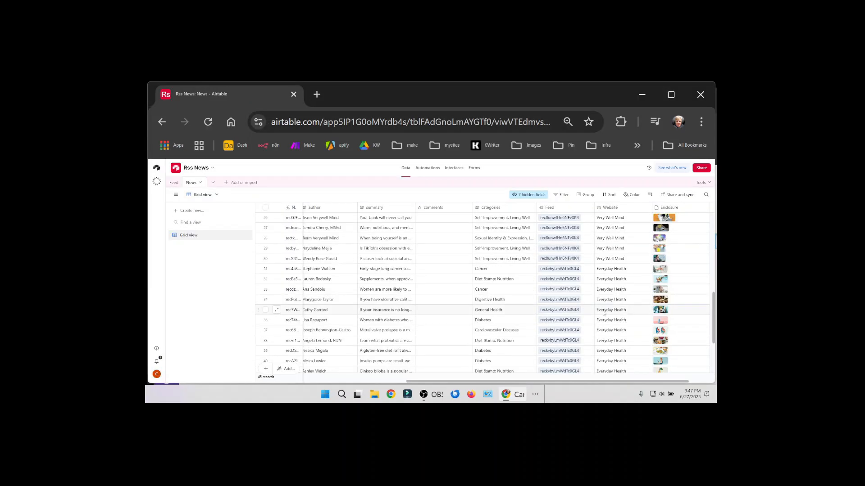
Step: Preview the Enclosure images of the Everyday Health and Very Well Mind articles in the News table
click(689, 268)
click(706, 267)
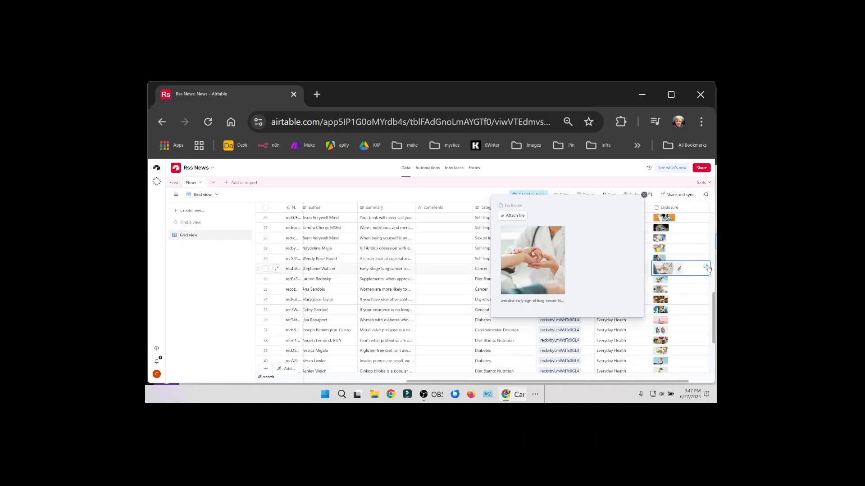
click(705, 258)
click(704, 260)
click(704, 239)
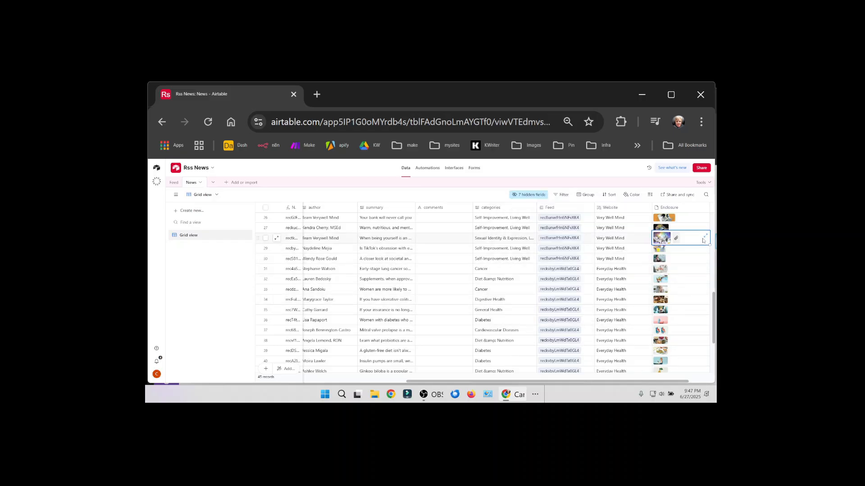
scroll(528, 276, down, 3)
scroll(519, 284, up, 5)
Step: Widen the url column in the News table so more of each article address shows
drag(415, 208, 496, 246)
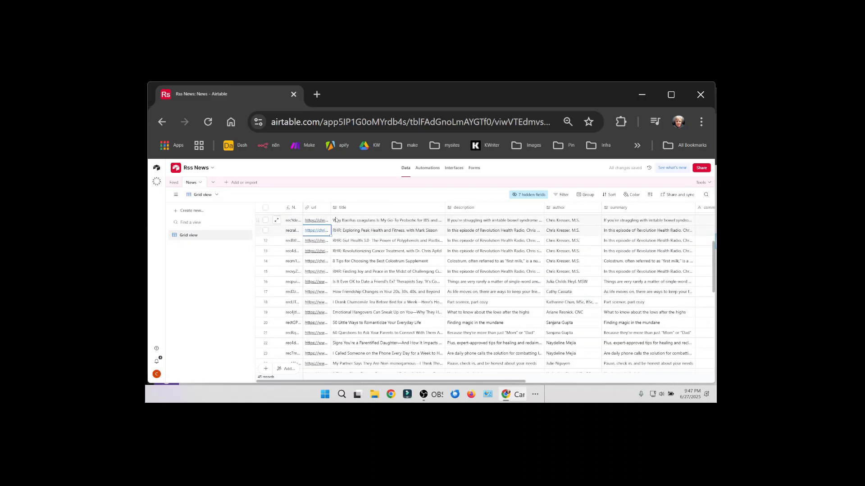
drag(332, 208, 421, 230)
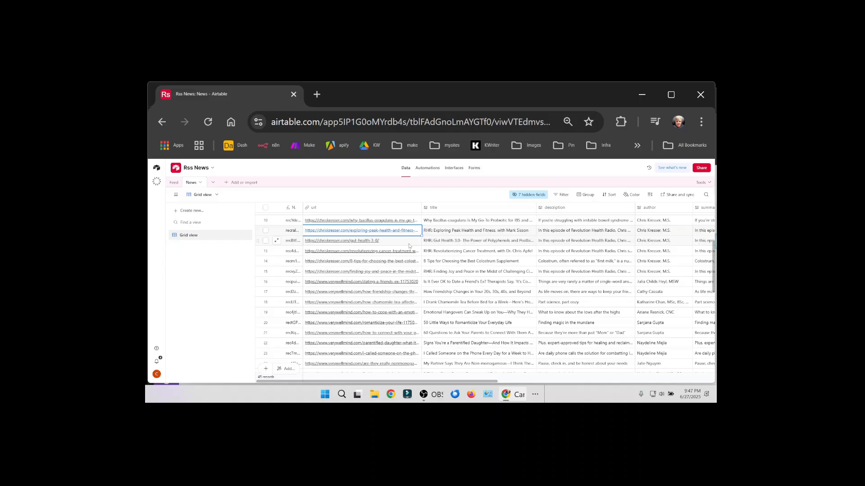
Step: Switch to the Feed table and show all of its hidden fields
click(174, 183)
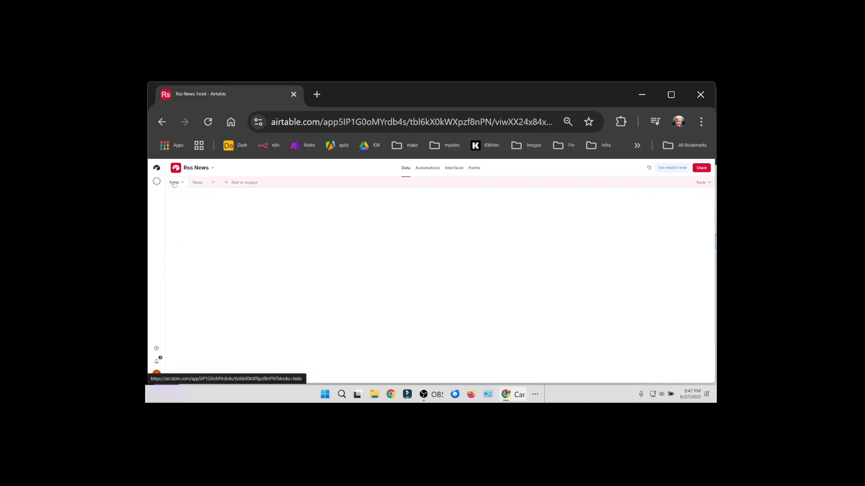
click(528, 195)
click(529, 194)
click(529, 194)
click(540, 231)
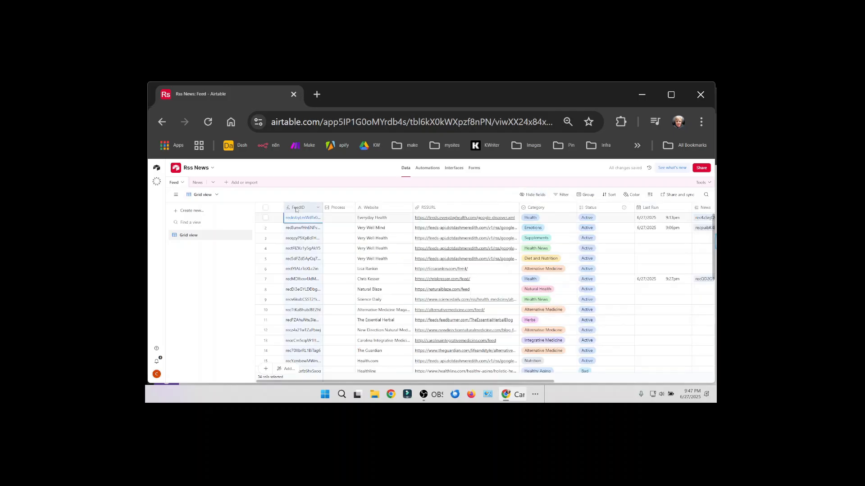
Step: Examine the FeedID field's formula and the Process field's type in the Feed table without changing them
double_click(296, 208)
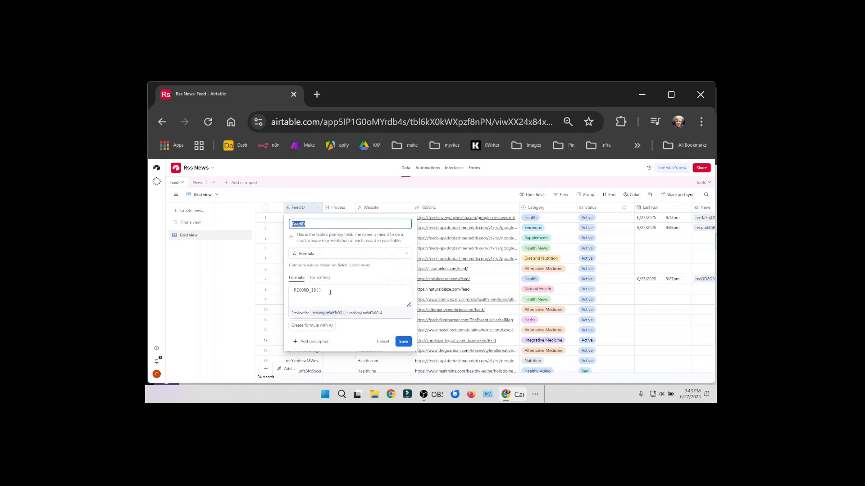
click(292, 295)
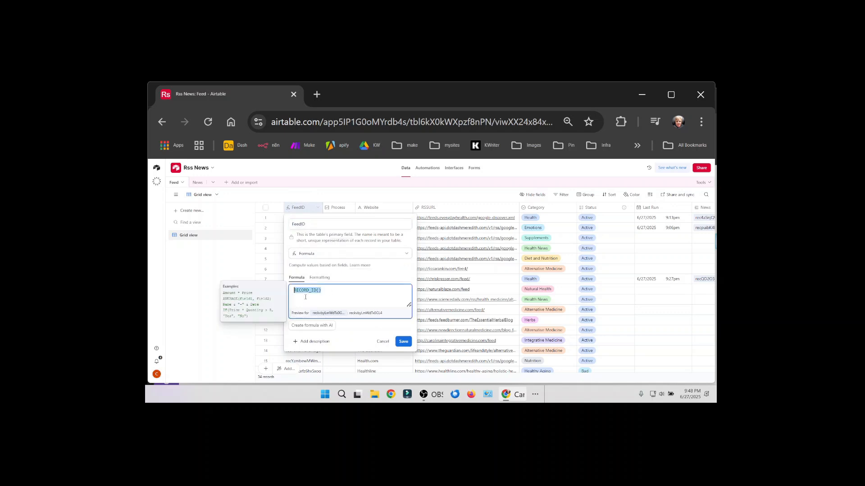
key(Escape)
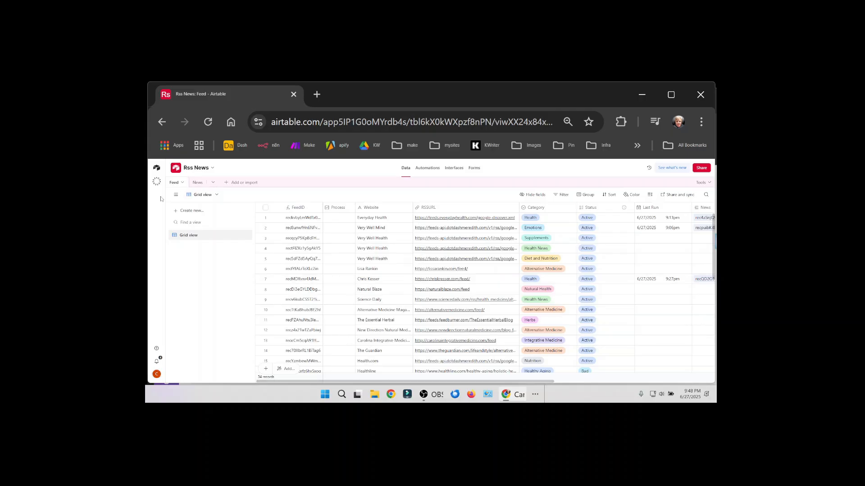
double_click(338, 208)
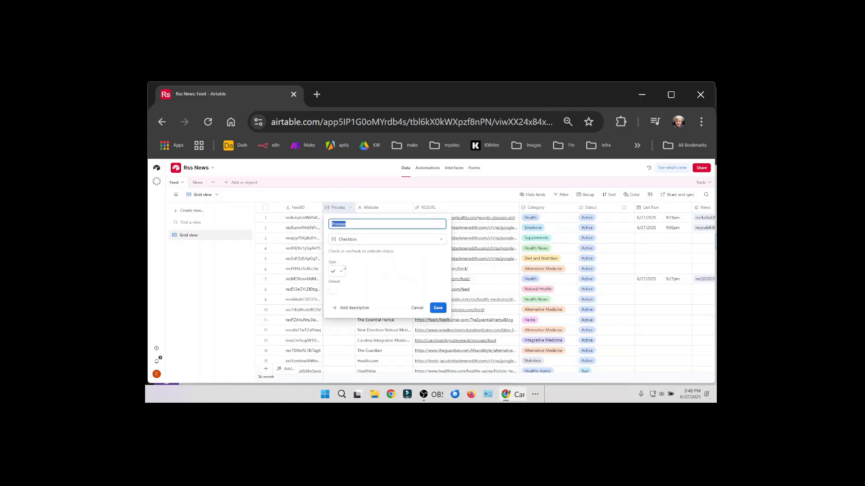
key(Escape)
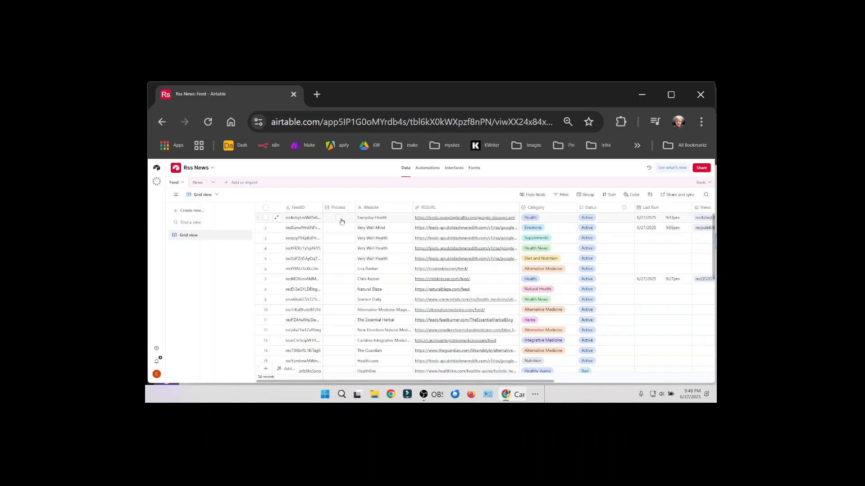
Step: Check the configuration of the Feed table's Website, RSSURL and Category fields, including the list of category options
click(378, 220)
double_click(375, 208)
key(Escape)
double_click(428, 208)
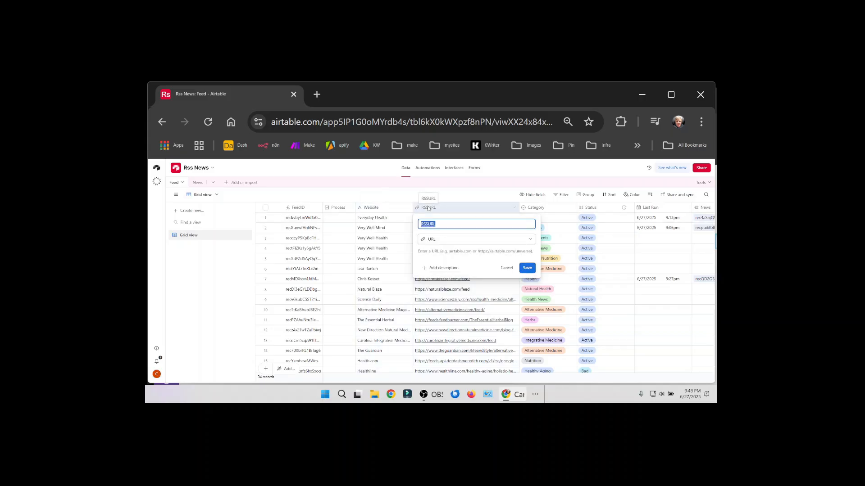
key(Escape)
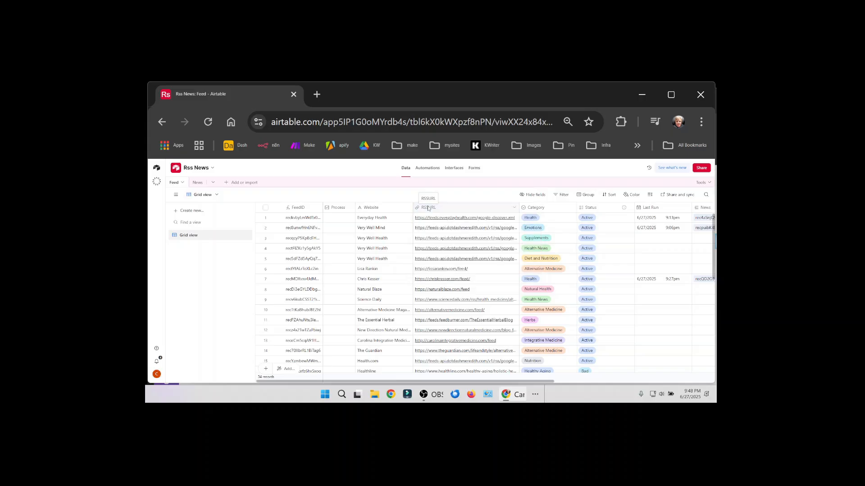
double_click(536, 208)
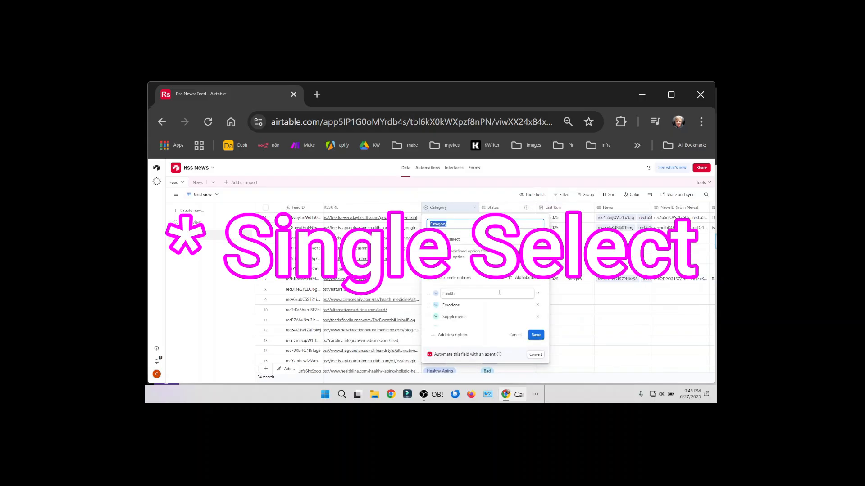
scroll(474, 301, down, 5)
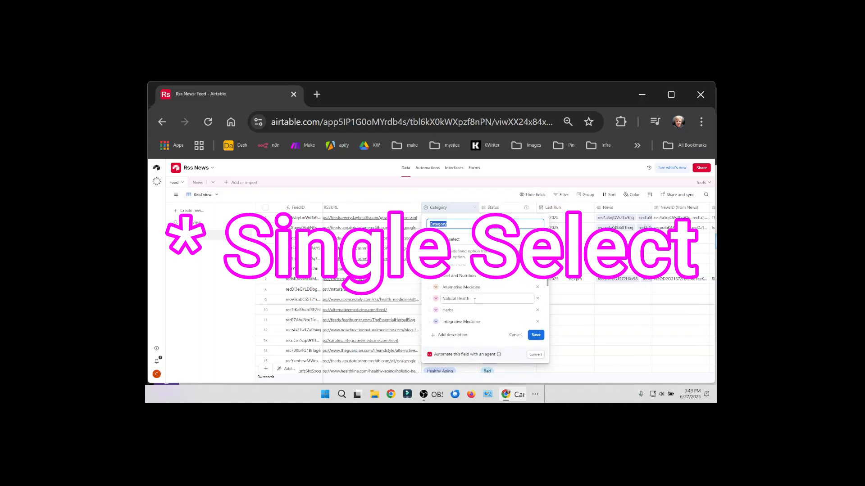
Step: Examine the Status field's select options and the Last Run field's date settings in the Feed table
key(Escape)
double_click(495, 208)
scroll(492, 281, down, 2)
scroll(495, 281, up, 2)
scroll(469, 286, down, 2)
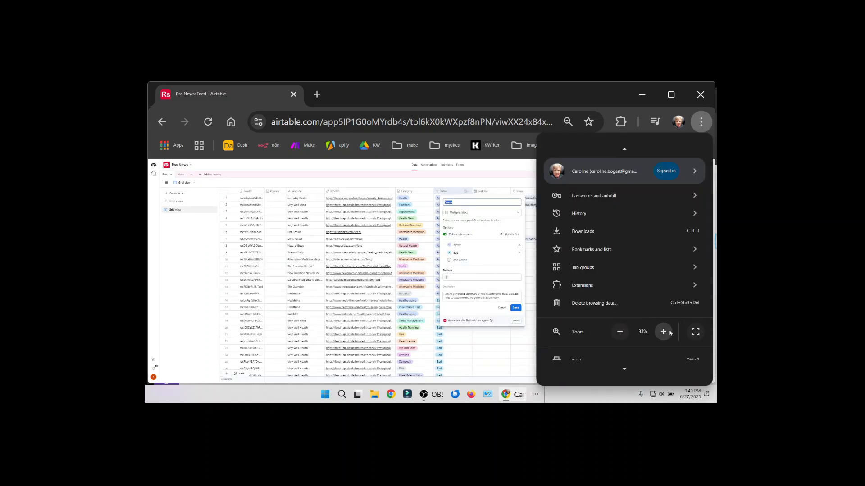
click(663, 332)
click(549, 212)
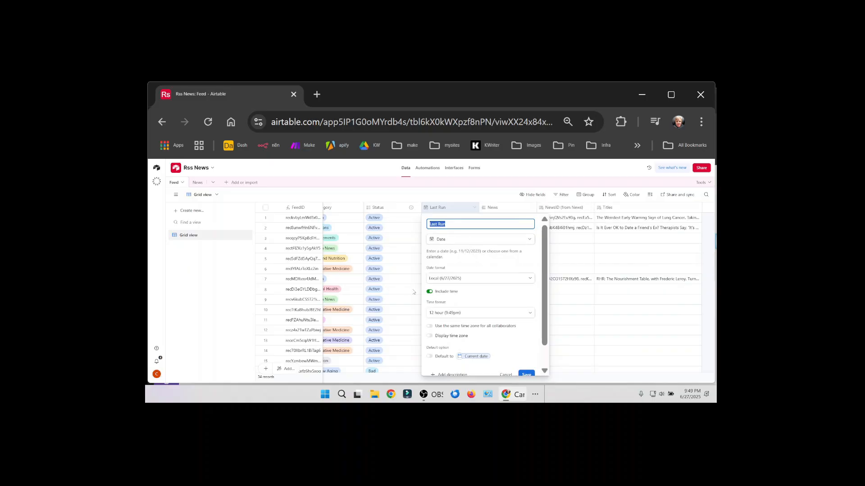
click(548, 211)
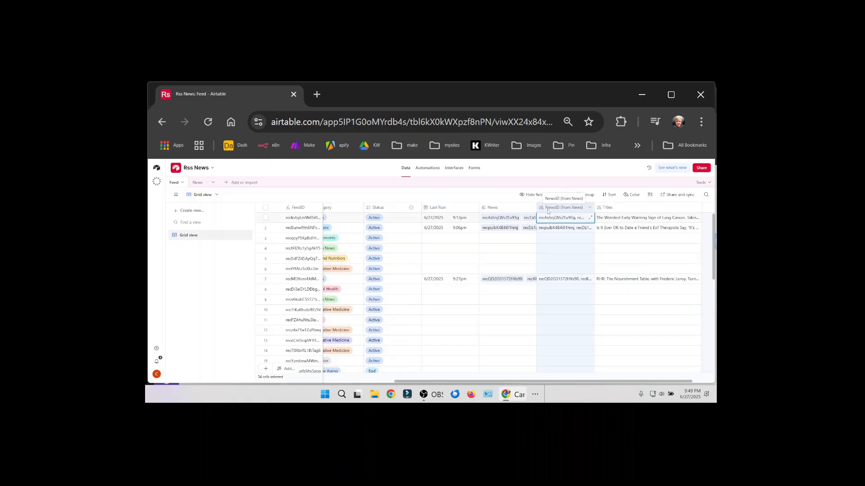
Step: Show all hidden fields in the News table and widen the NewsID column
click(197, 182)
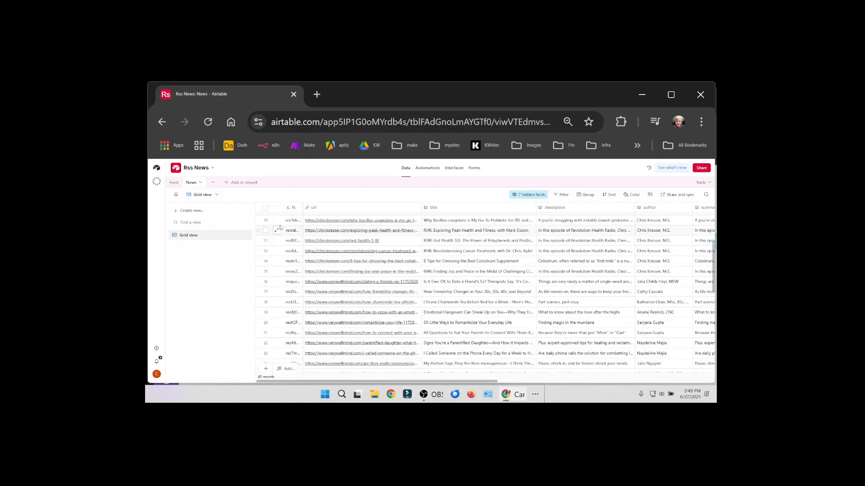
click(530, 194)
click(584, 324)
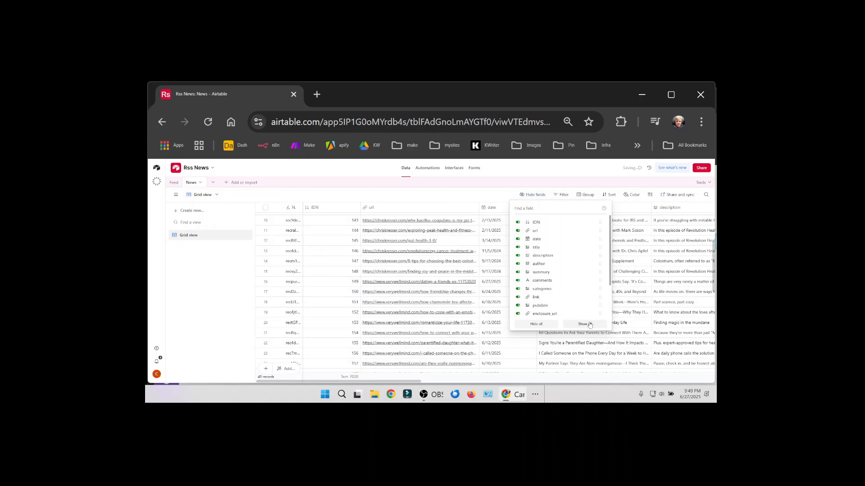
click(360, 207)
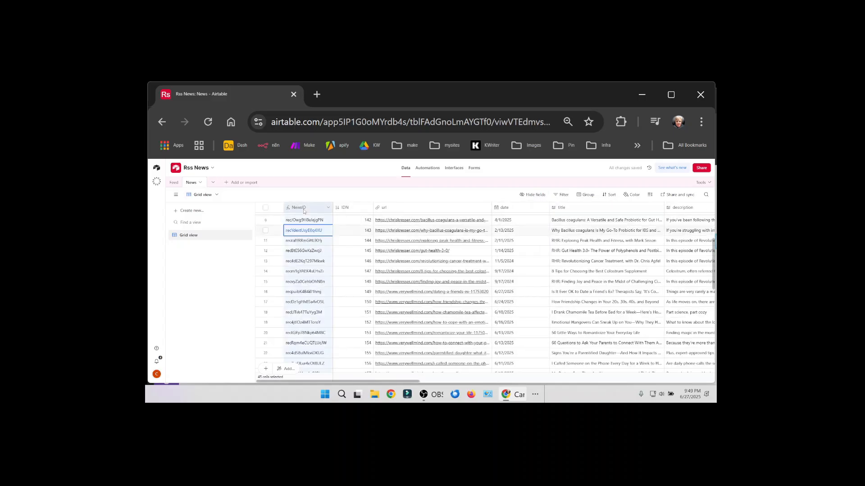
Step: Inspect the formula behind the NewsID primary field and leave it unchanged
double_click(303, 208)
drag(338, 295, 271, 291)
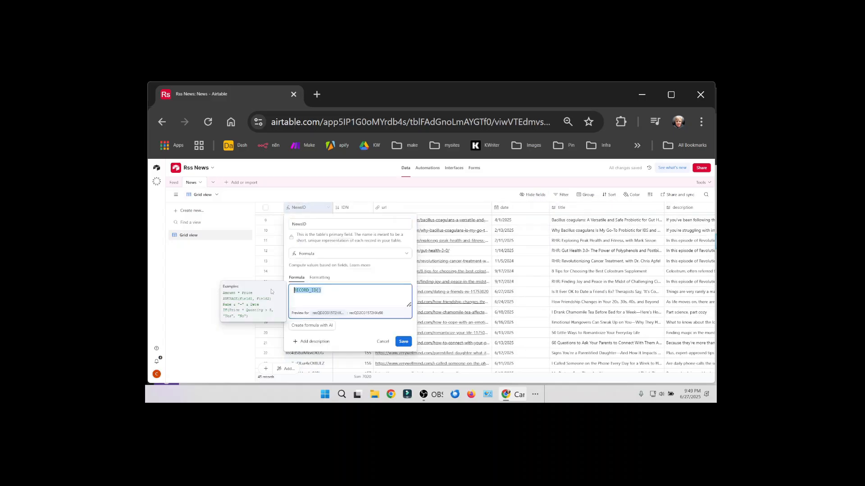
click(383, 341)
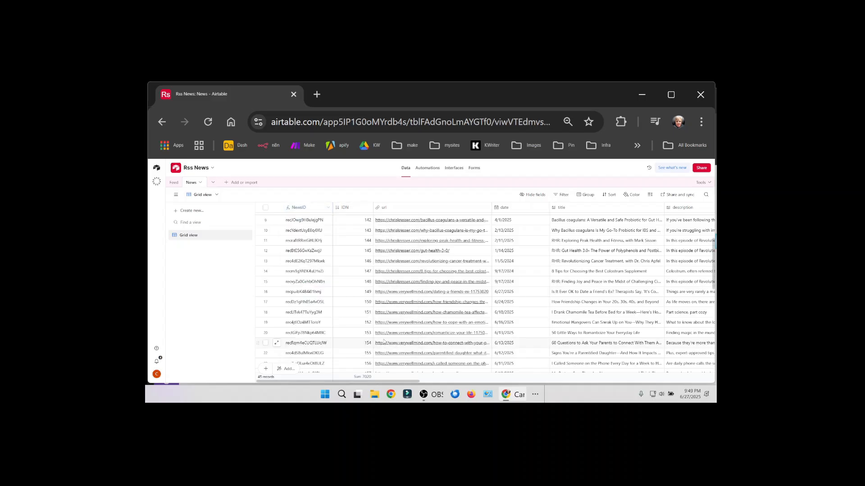
Step: Check the IDN field's type and look through the numbered records in the News table
double_click(354, 208)
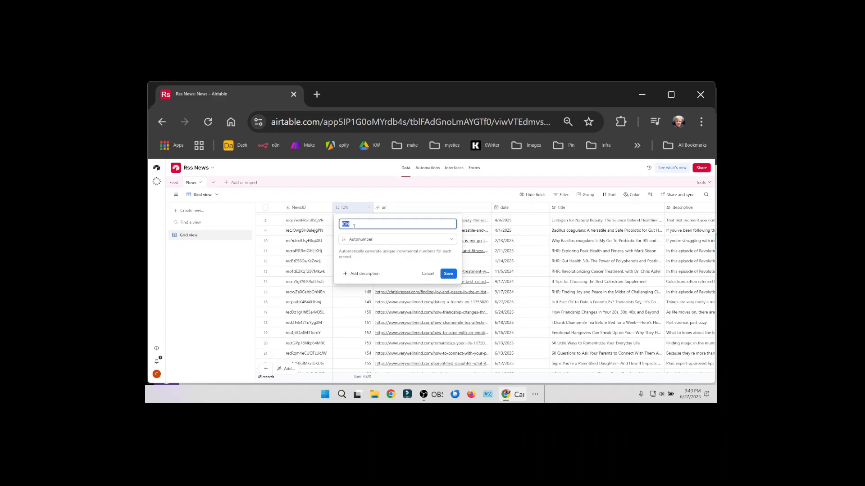
click(361, 301)
scroll(419, 299, down, 6)
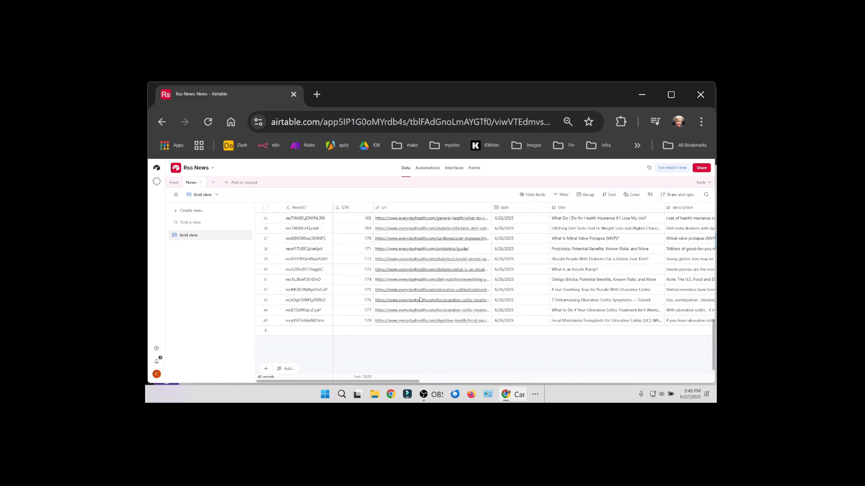
scroll(420, 299, up, 8)
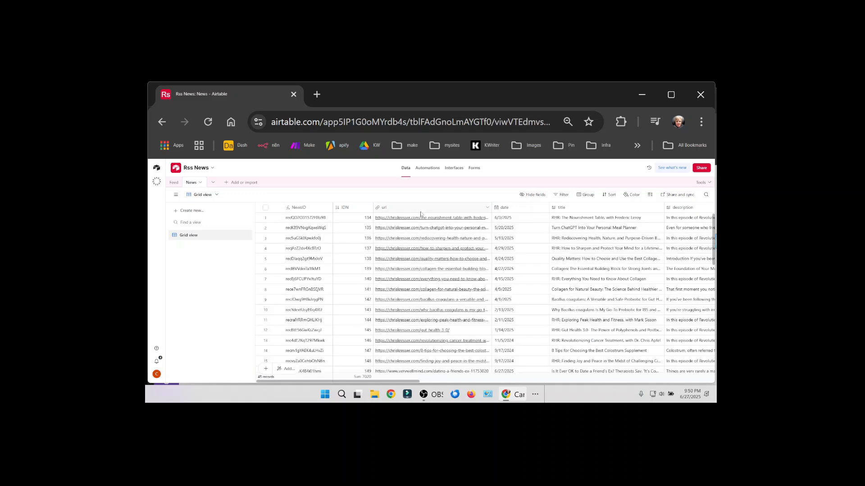
Step: Narrow the url column in the News table
click(413, 211)
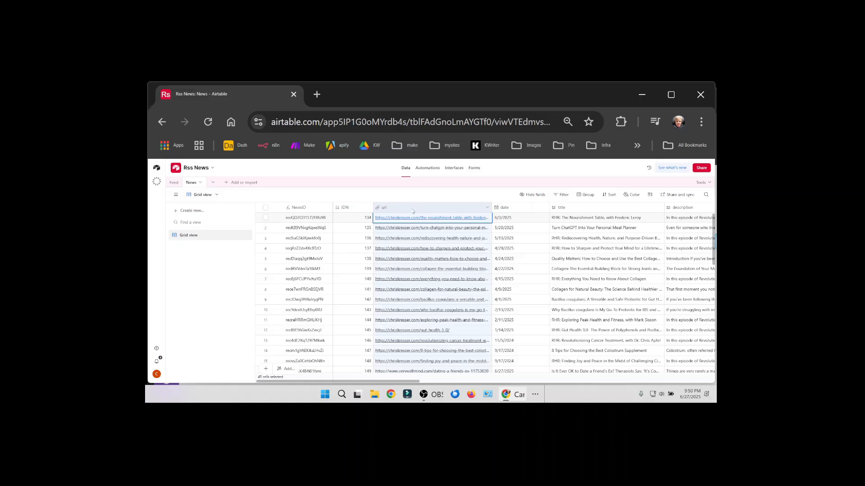
drag(492, 207, 448, 212)
click(472, 212)
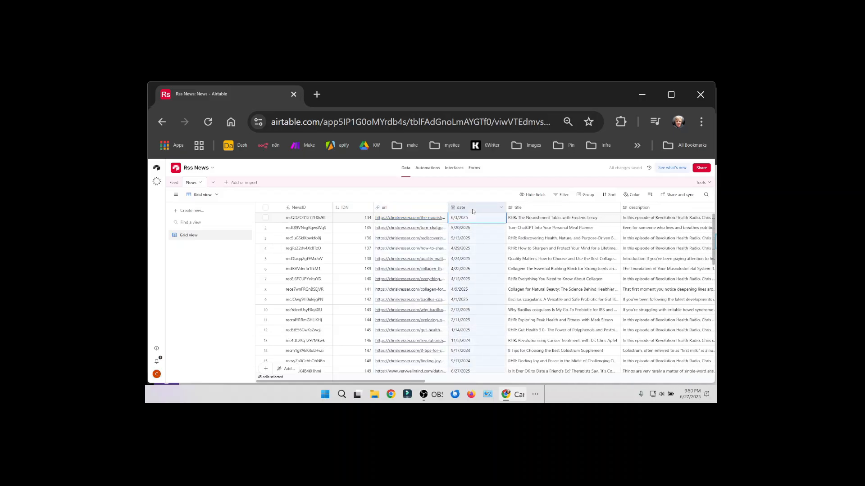
Step: Review the field types of url, date and title in the News table
click(349, 211)
double_click(414, 210)
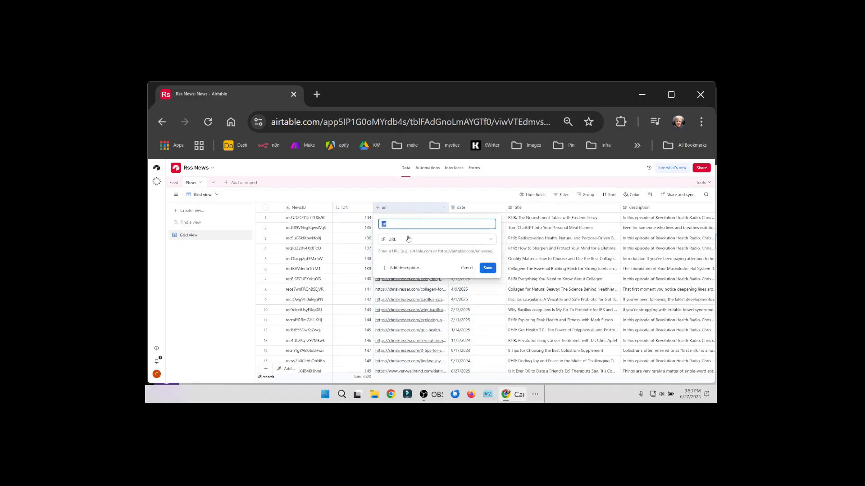
double_click(477, 212)
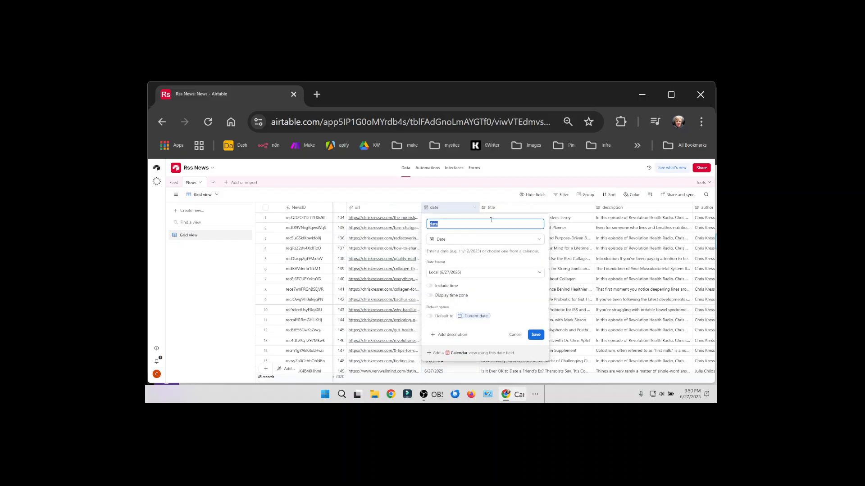
double_click(501, 210)
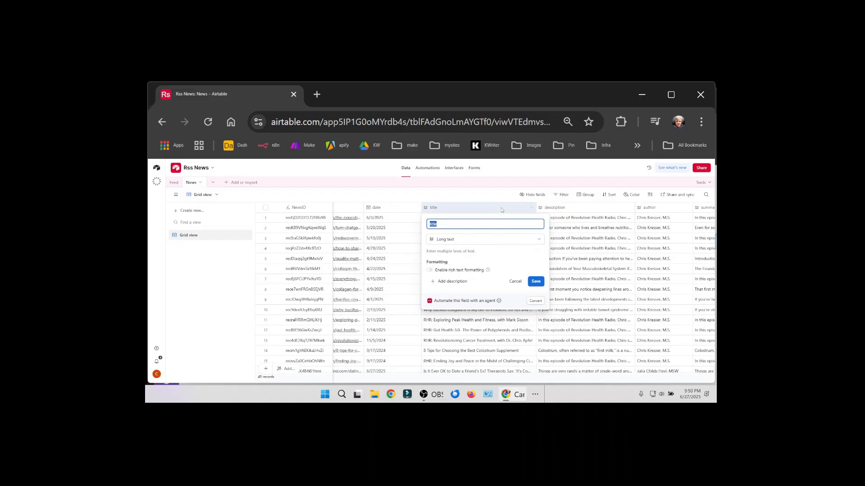
Step: Review the settings of the News table's text fields that follow title, from description through summary
double_click(563, 210)
double_click(582, 209)
double_click(540, 209)
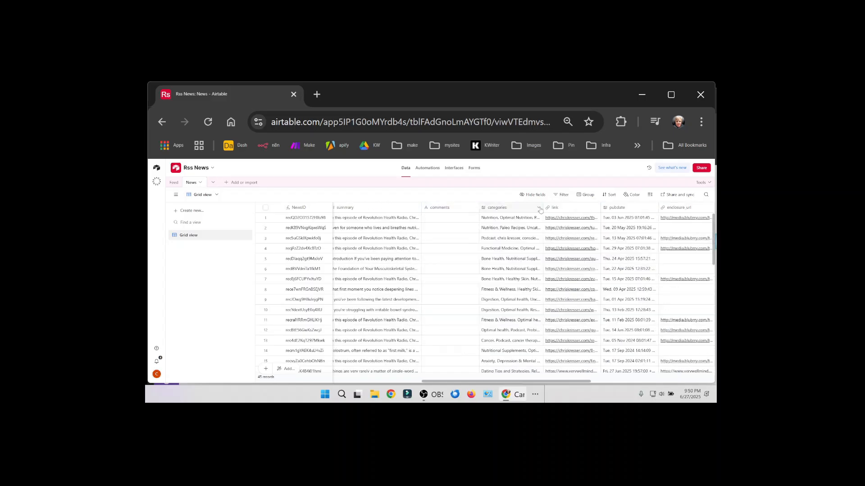
Step: Review the field types of comments, categories, link and pubdate, and select the Created field
double_click(453, 210)
click(482, 210)
double_click(496, 210)
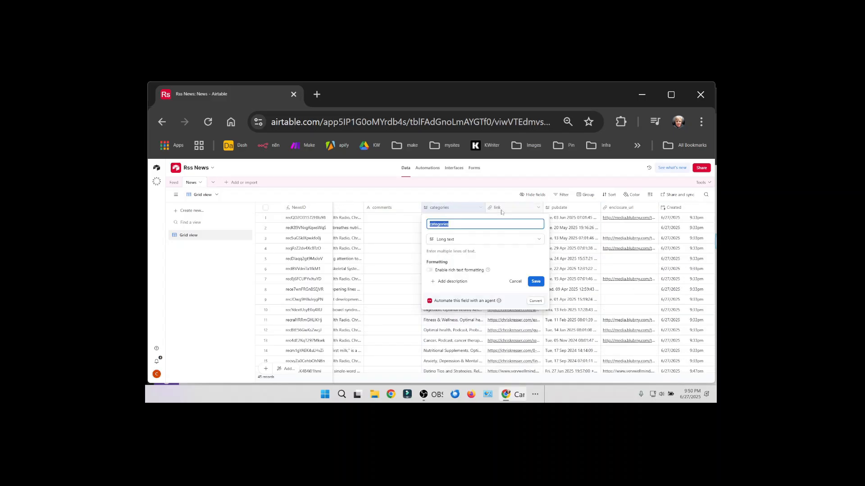
click(501, 211)
double_click(565, 211)
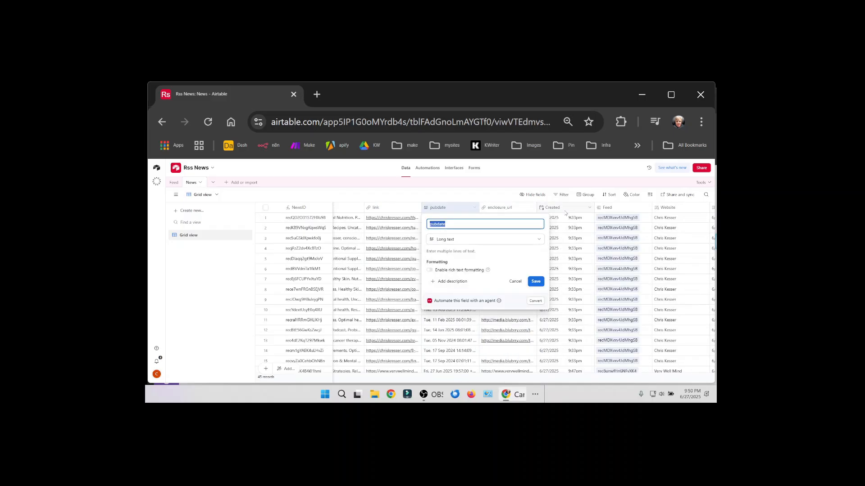
click(561, 207)
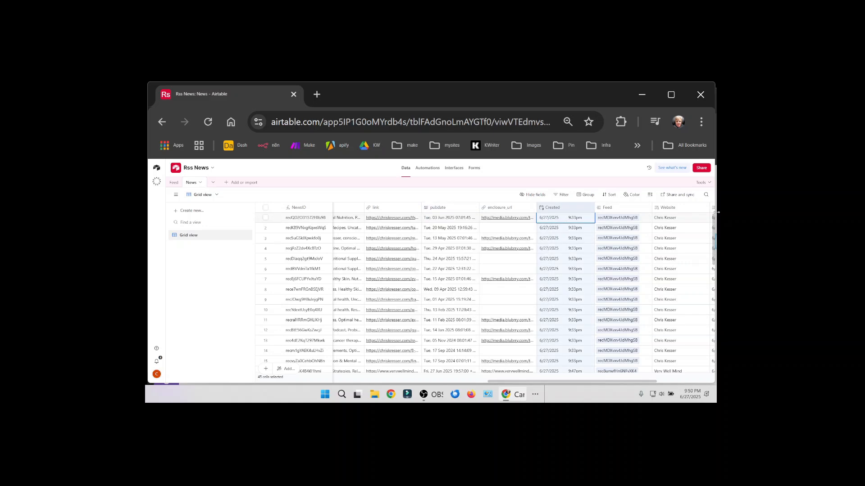
Step: Review the News linked-record field's settings in the Feed table and the field type list for adding a linked-record field
click(174, 183)
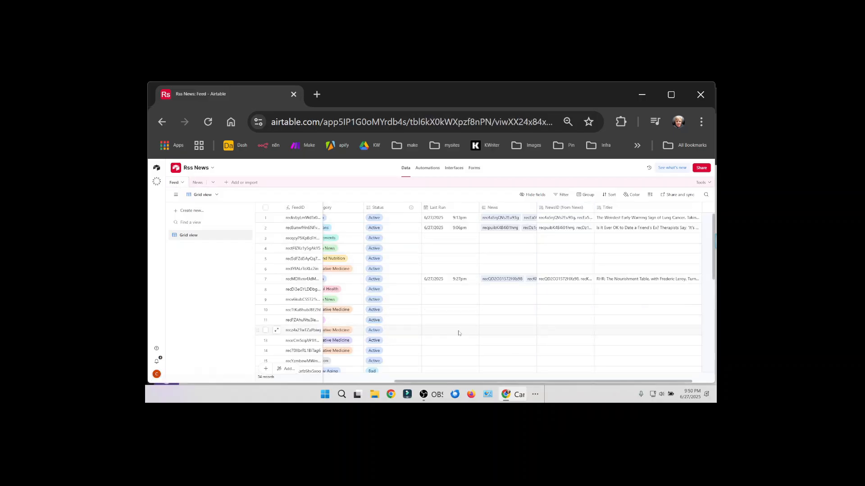
drag(577, 382, 606, 392)
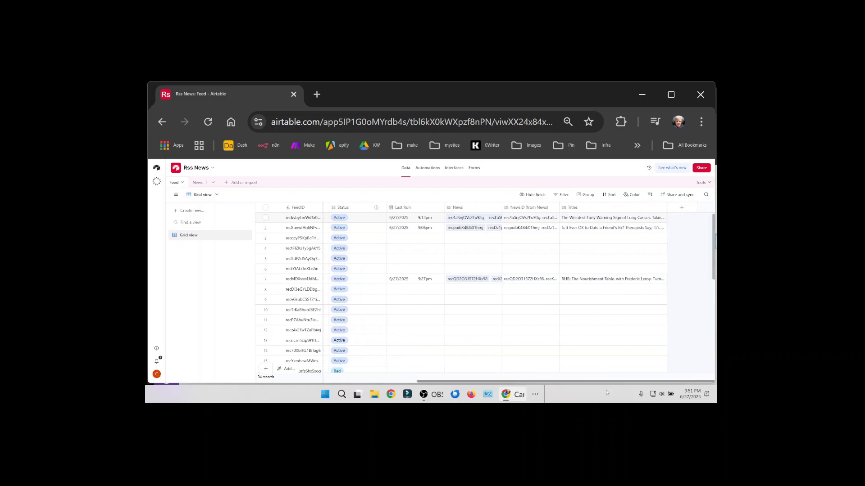
double_click(464, 208)
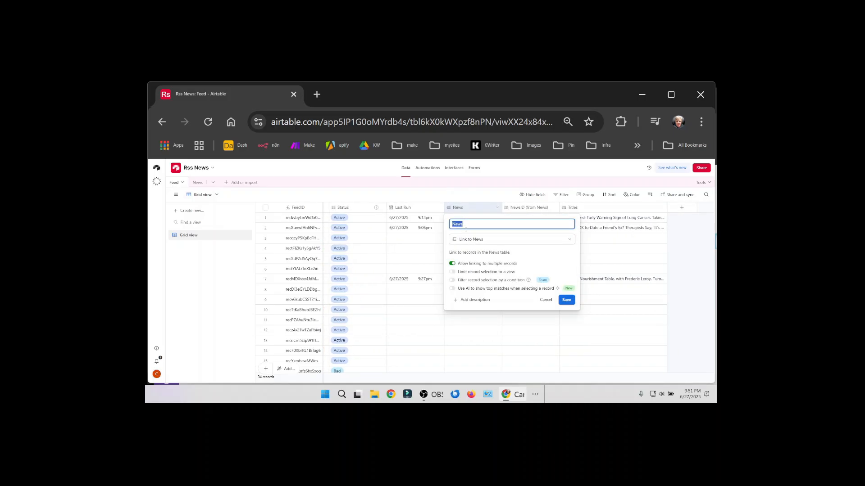
click(684, 208)
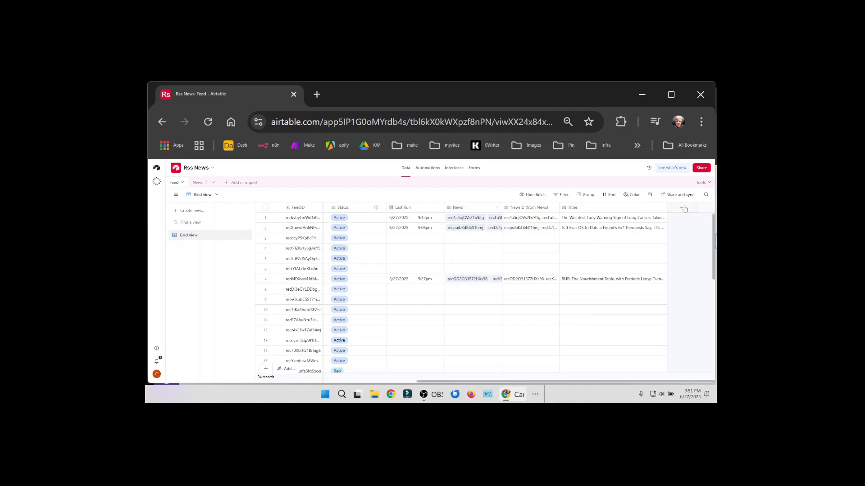
click(683, 208)
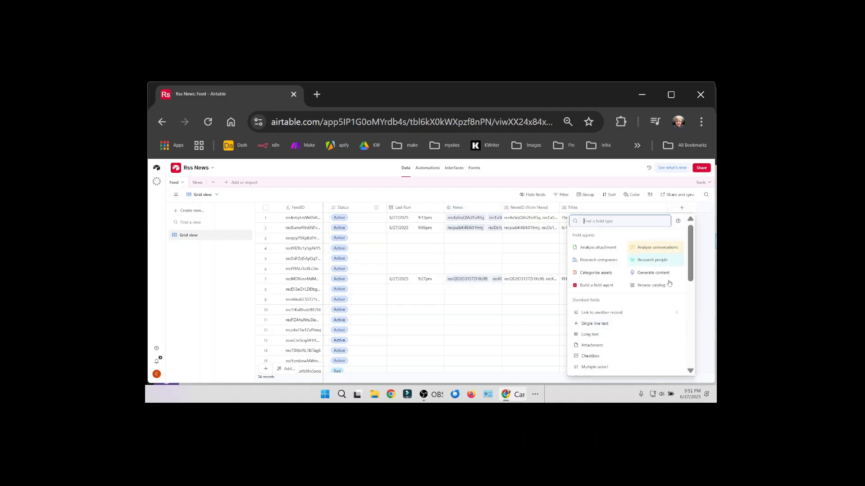
click(630, 316)
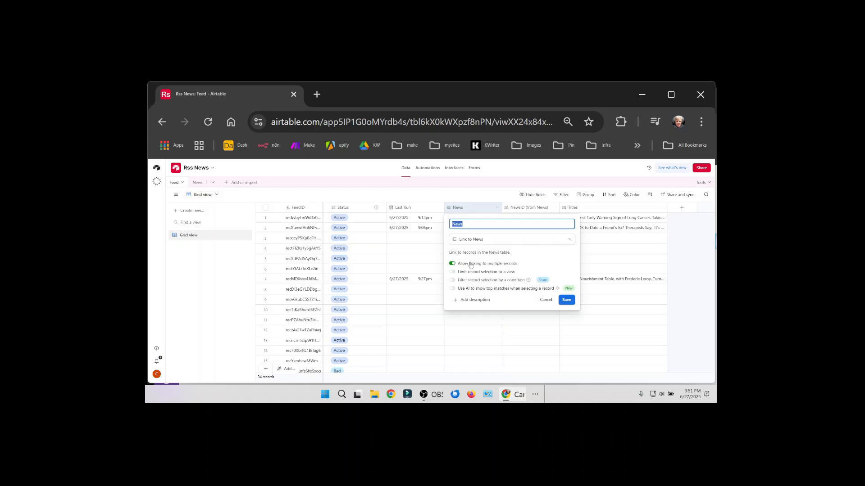
click(546, 300)
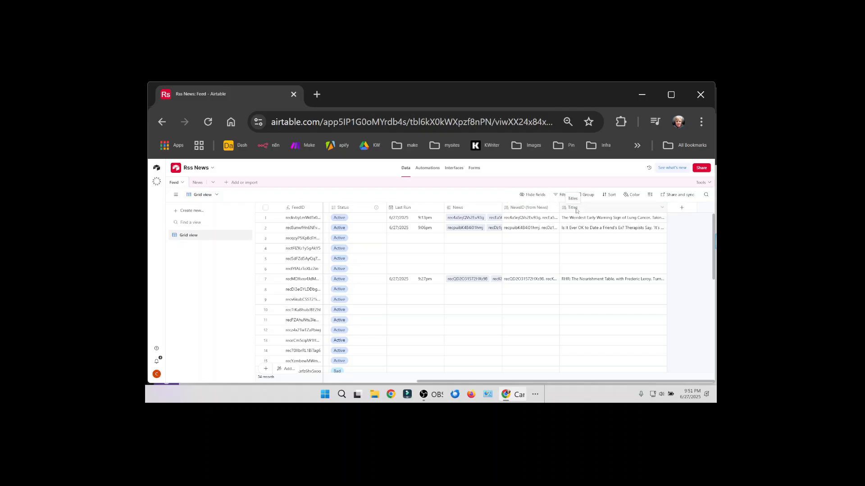
Step: Examine the first feed's expanded Titles cell and the lookup configuration of the Titles field
click(658, 219)
click(664, 219)
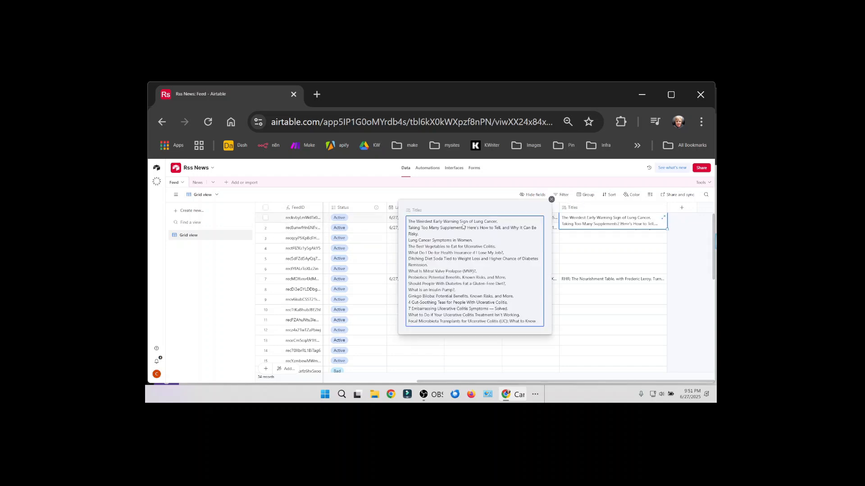
double_click(581, 208)
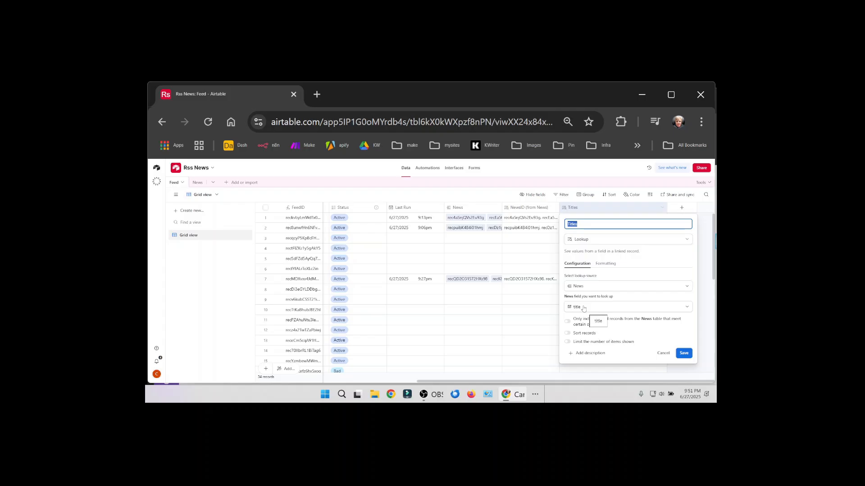
key(Return)
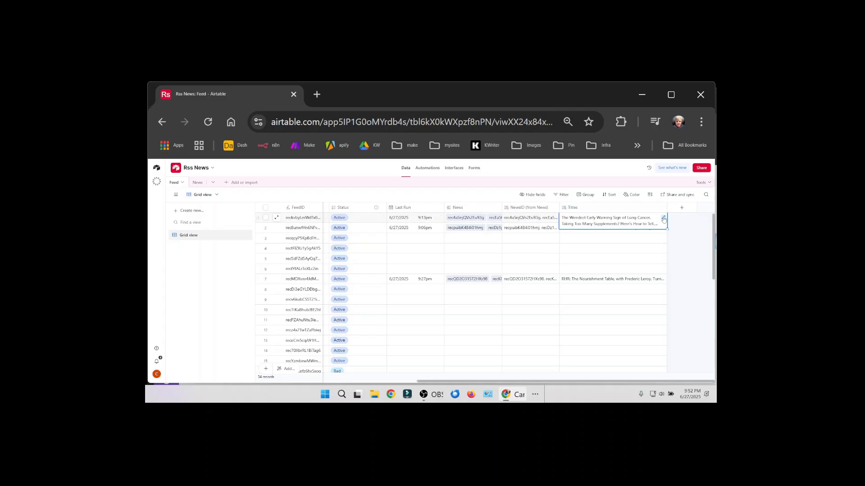
click(663, 219)
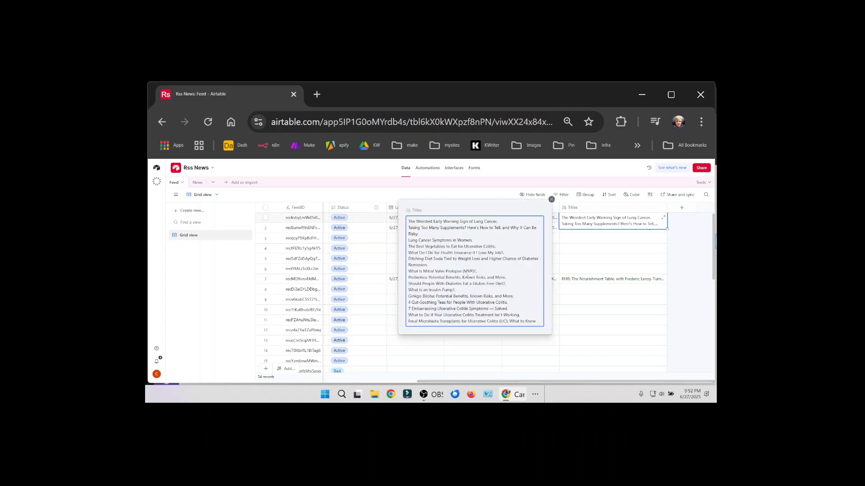
Step: Compare the records of the News and Feed tables and review the lookup configuration of the News table's Website field
click(197, 182)
scroll(581, 326, down, 2)
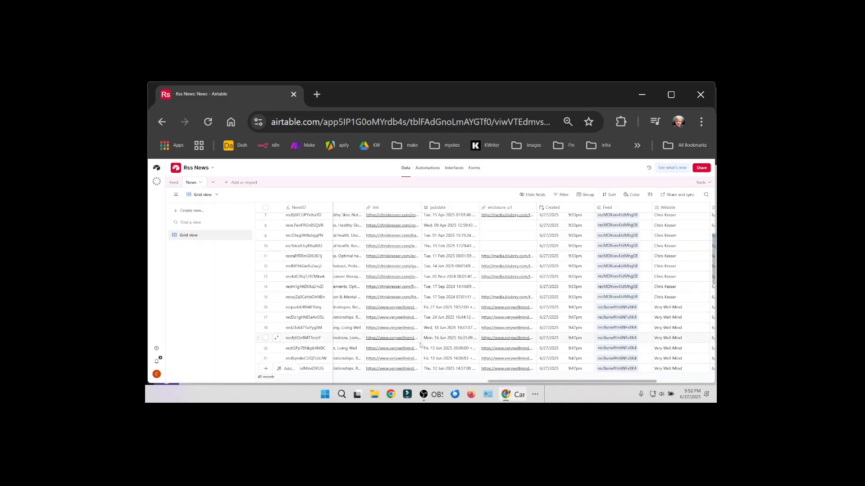
click(175, 183)
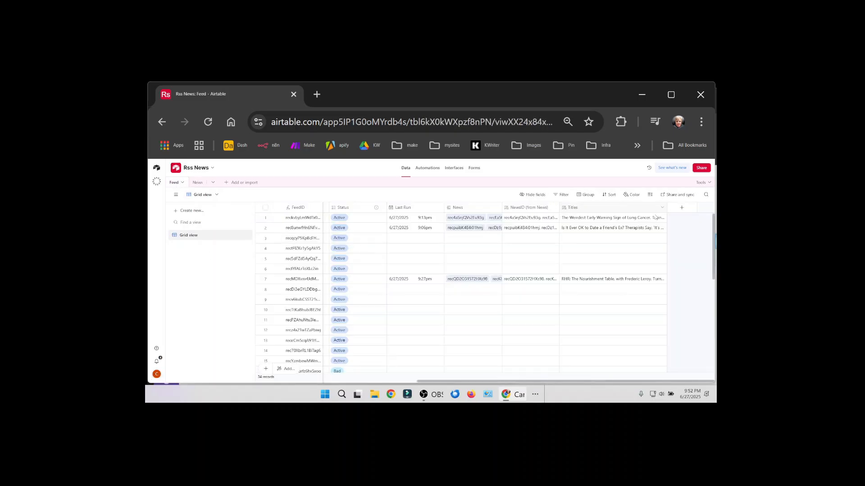
click(198, 182)
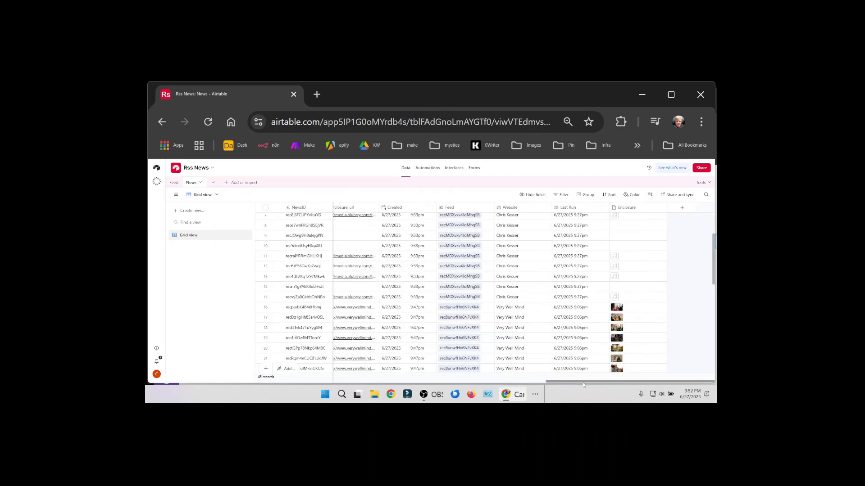
double_click(514, 210)
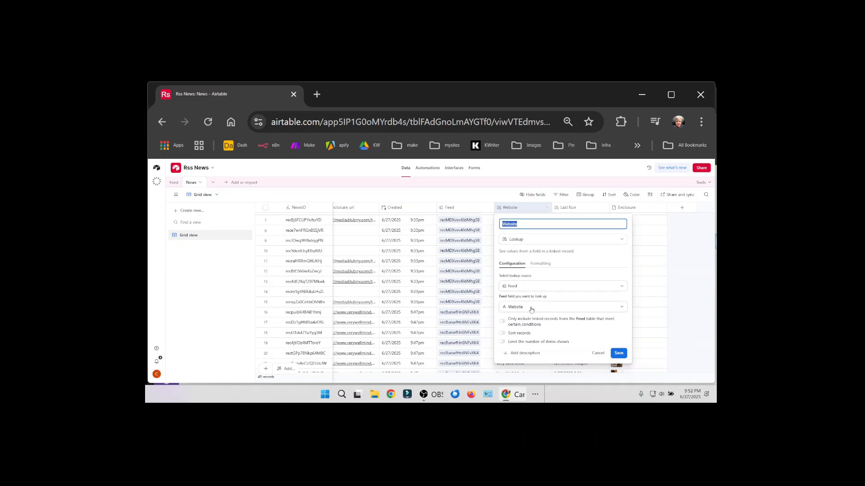
click(644, 273)
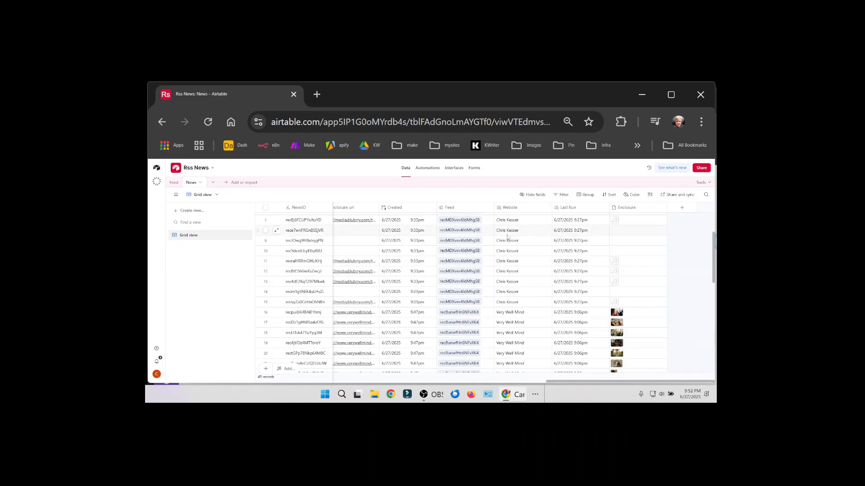
Step: Look through the News table's visible fields from title to Last Run and through the records of each website
click(364, 243)
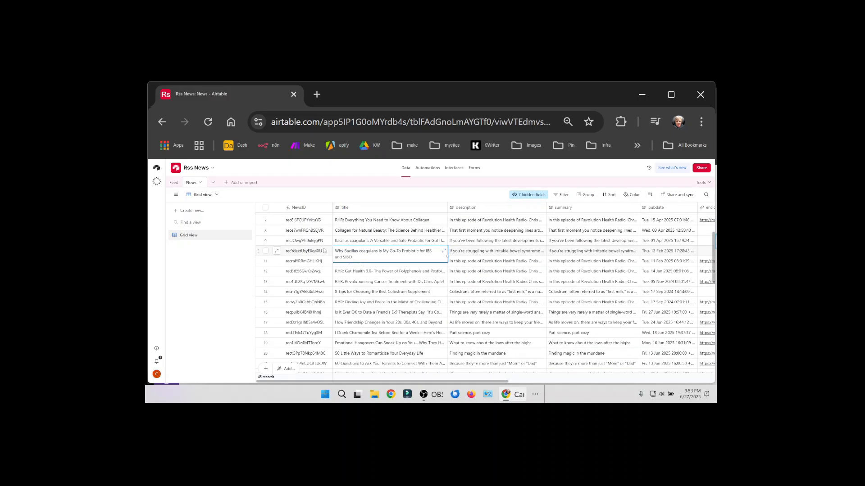
key(Right)
key(Right)
key(Right)
key(Right)
key(Right)
key(Right)
key(Right)
key(Right)
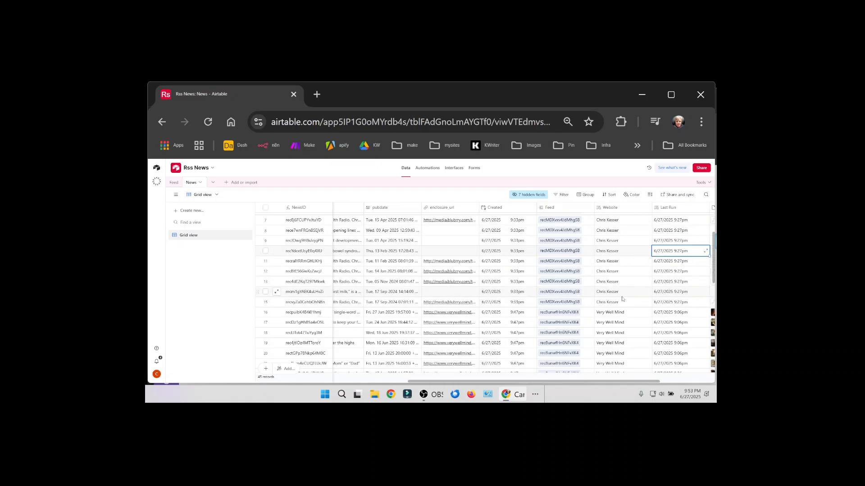
scroll(621, 299, down, 5)
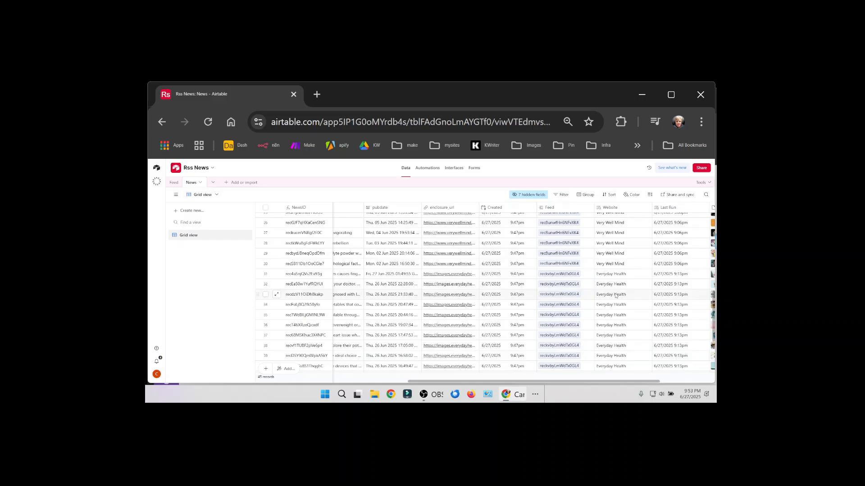
scroll(615, 295, up, 6)
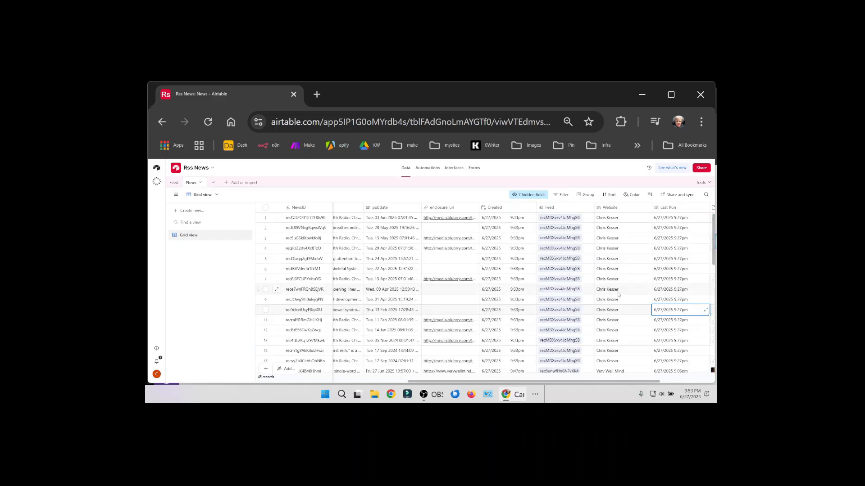
Step: Switch to the Make scenario and review the Feed search module's table, output fields, formula and limit, leaving its settings unchanged
key(alt+Tab)
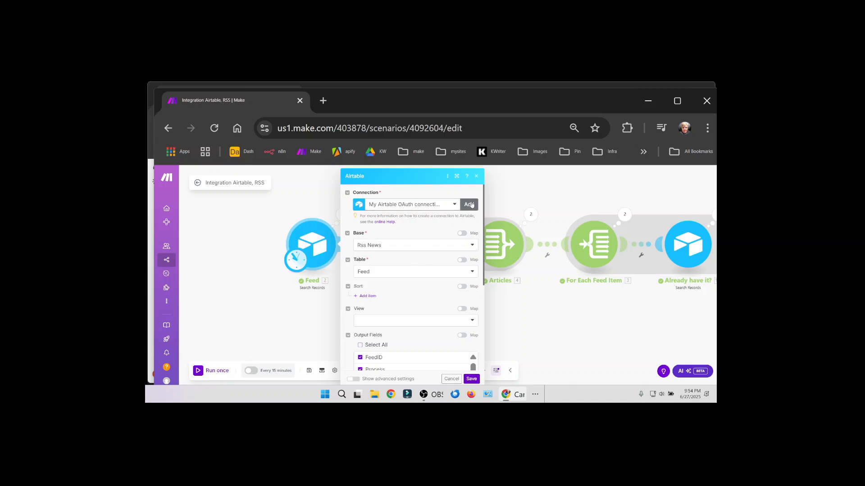
scroll(383, 293, down, 4)
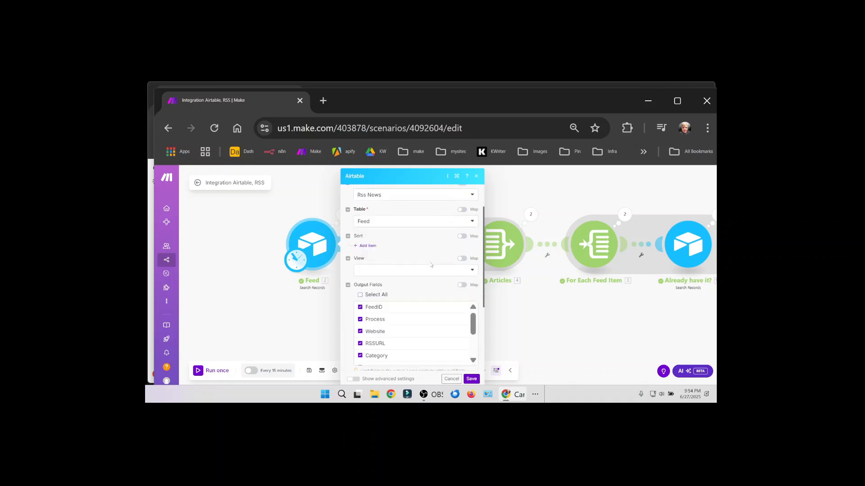
scroll(383, 297, down, 3)
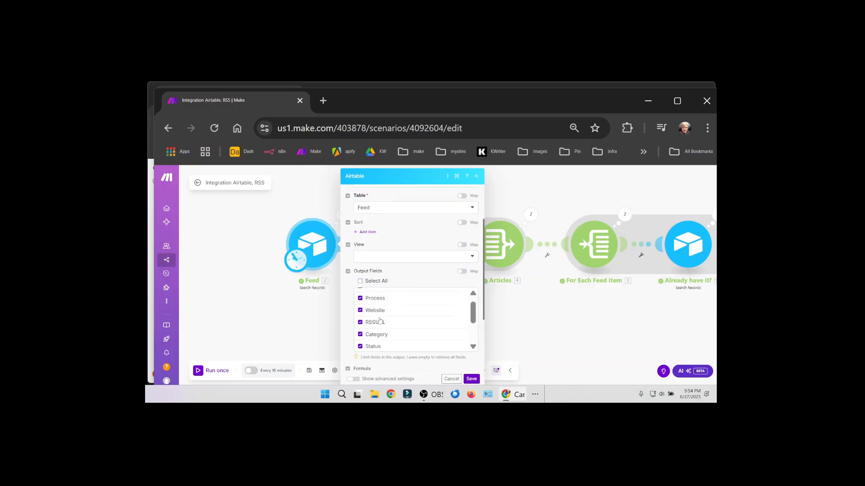
scroll(382, 309, up, 4)
scroll(382, 305, down, 5)
drag(429, 291, 356, 290)
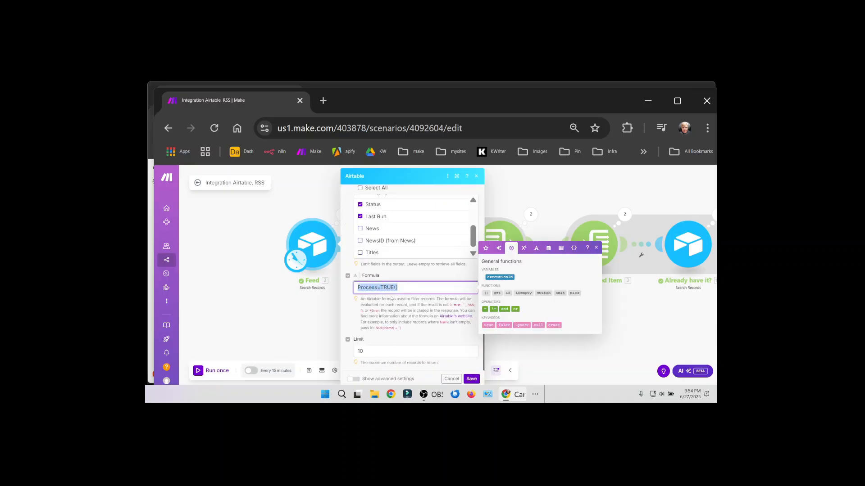
click(411, 350)
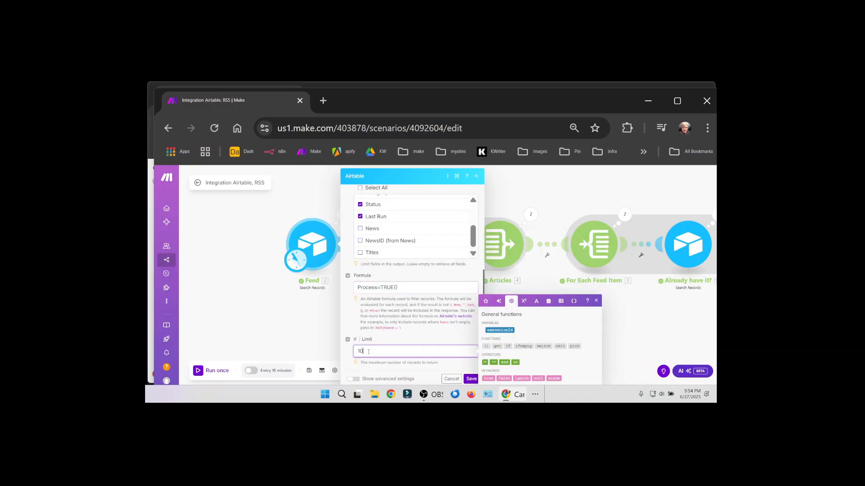
click(411, 351)
click(451, 379)
Step: Review the RSS module's URL, date filters and maximum number of returned items, closing it without saving
click(409, 256)
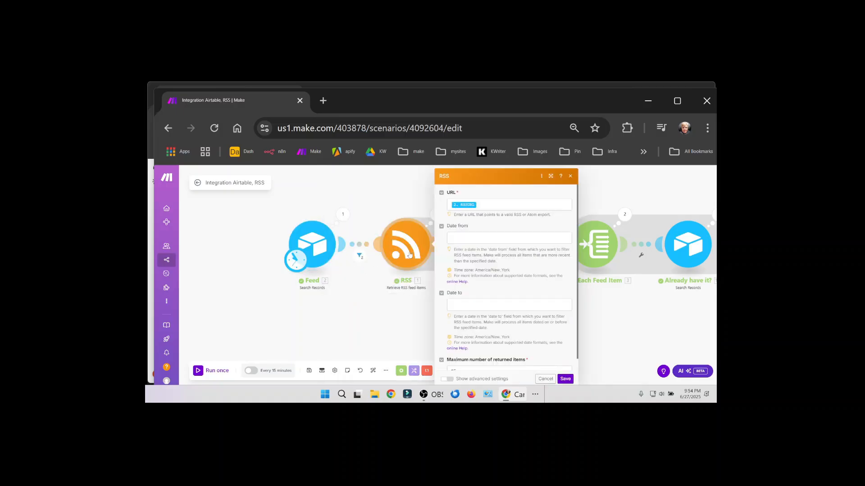
scroll(507, 303, down, 1)
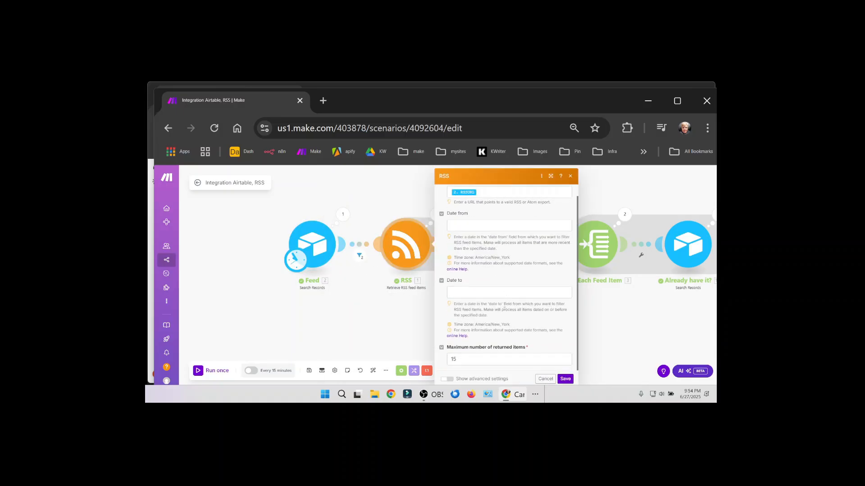
click(472, 360)
double_click(496, 362)
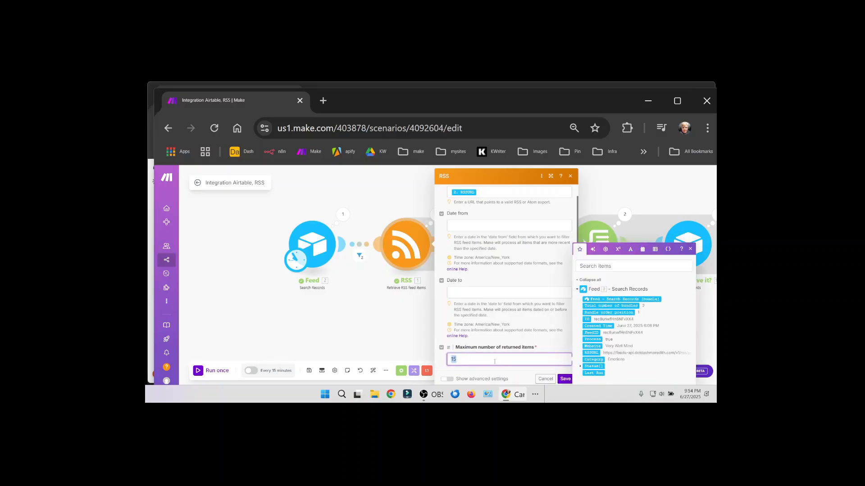
click(476, 360)
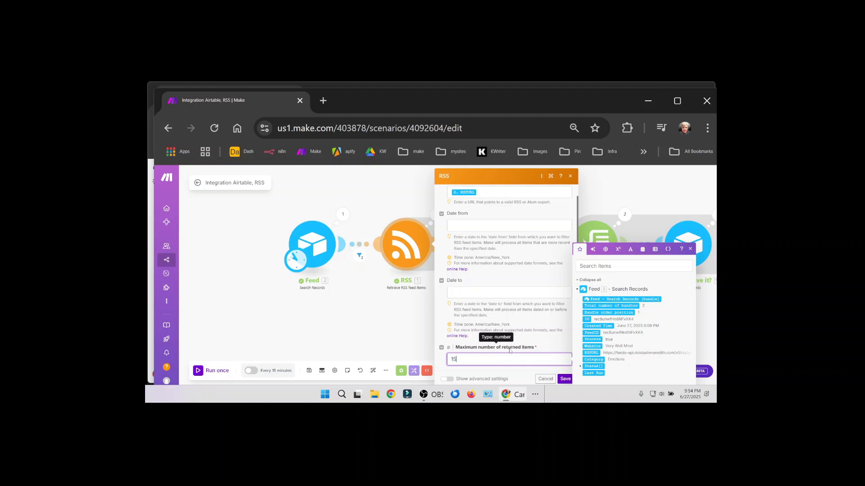
click(545, 379)
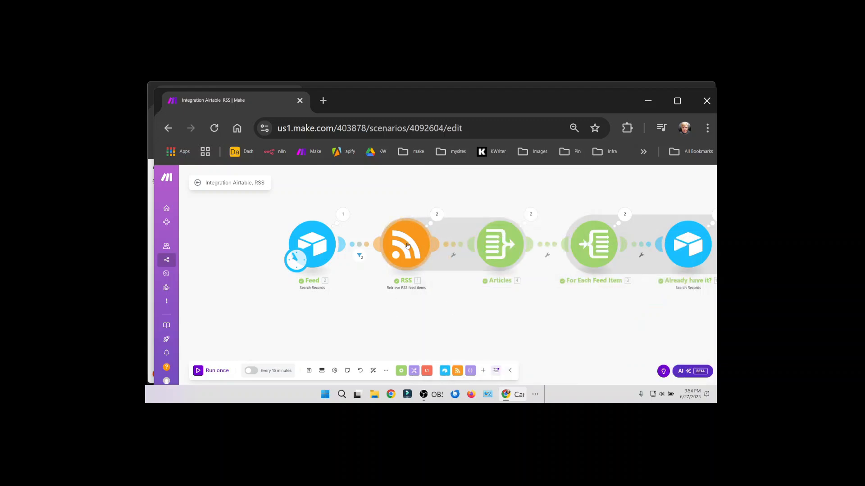
Step: Compare the RSS module's URL mapping with the RSSURL field of the Feed table in Airtable, ending back in Make
click(407, 245)
click(485, 204)
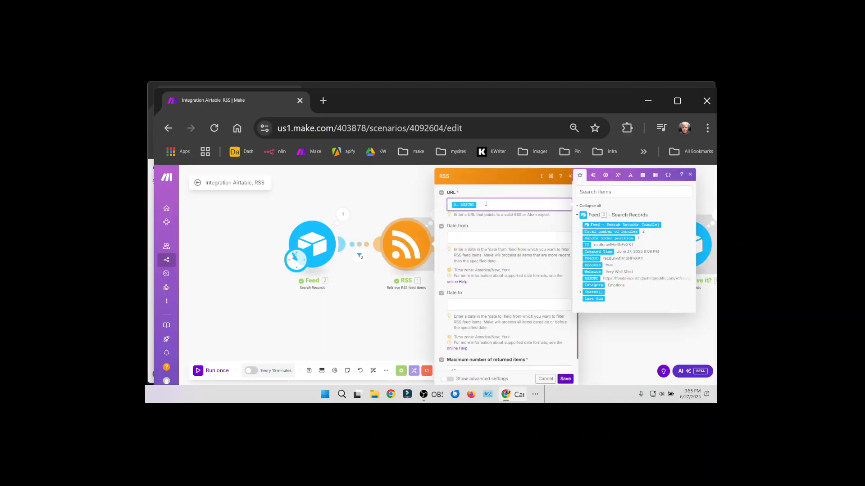
key(alt+Tab)
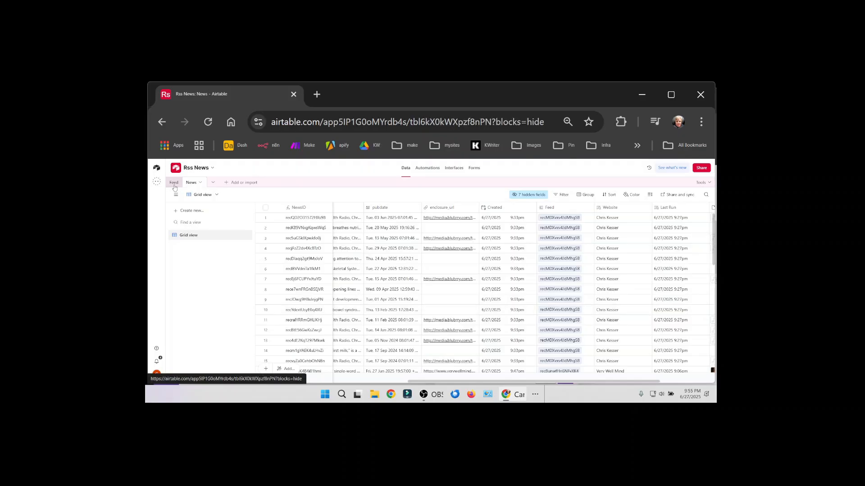
click(174, 183)
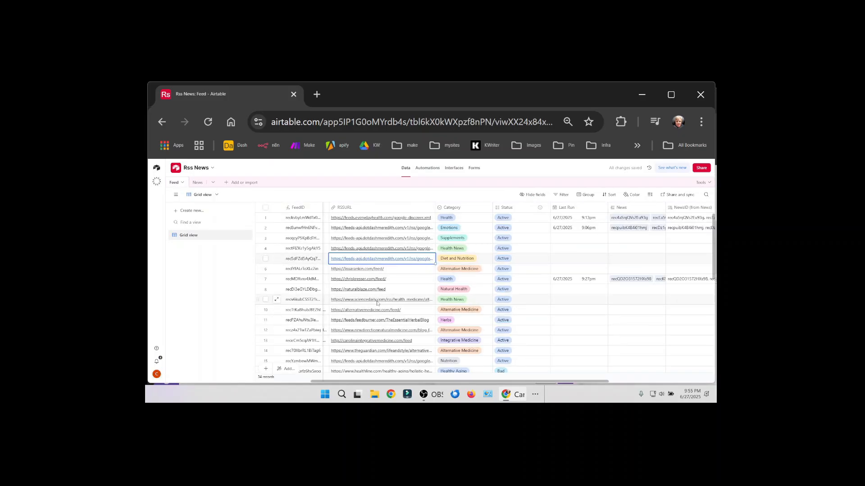
key(alt+Tab)
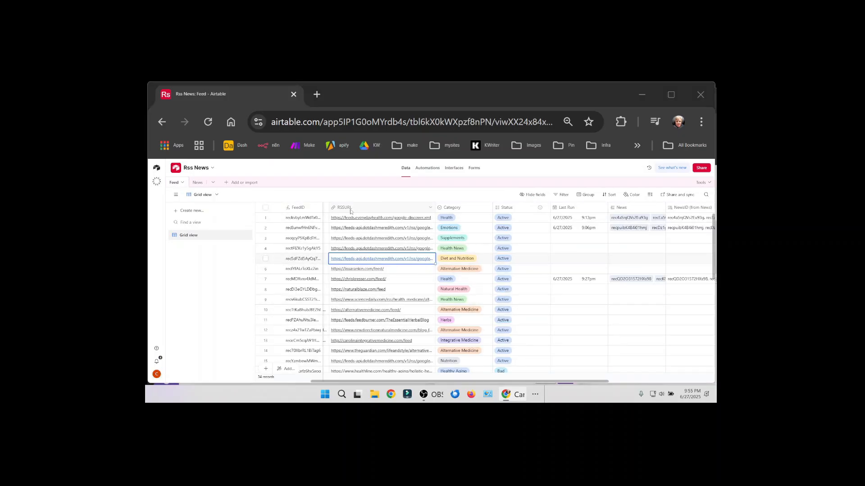
click(506, 207)
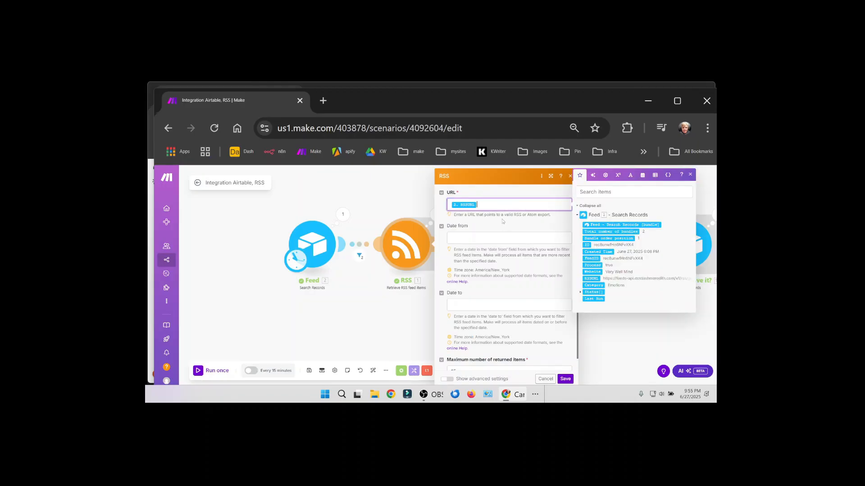
Step: Leave the RSS module and review the Articles array aggregator's source module choices and aggregated fields, cancelling without changes
scroll(503, 226, down, 1)
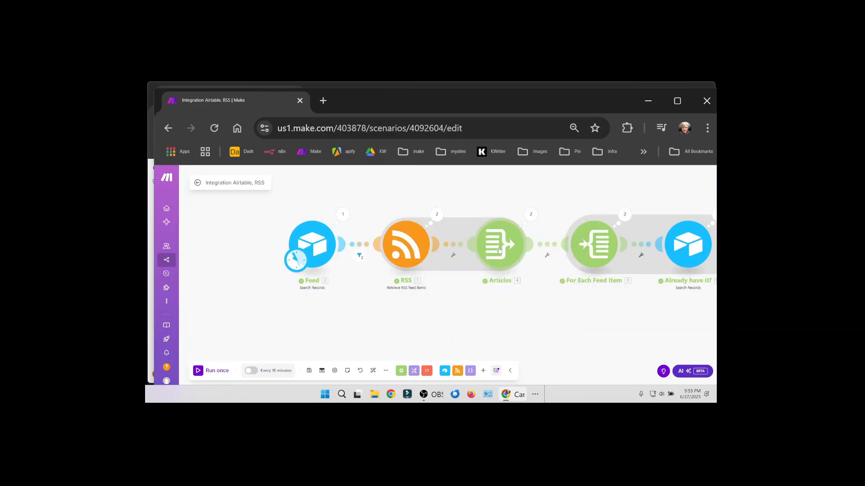
click(499, 251)
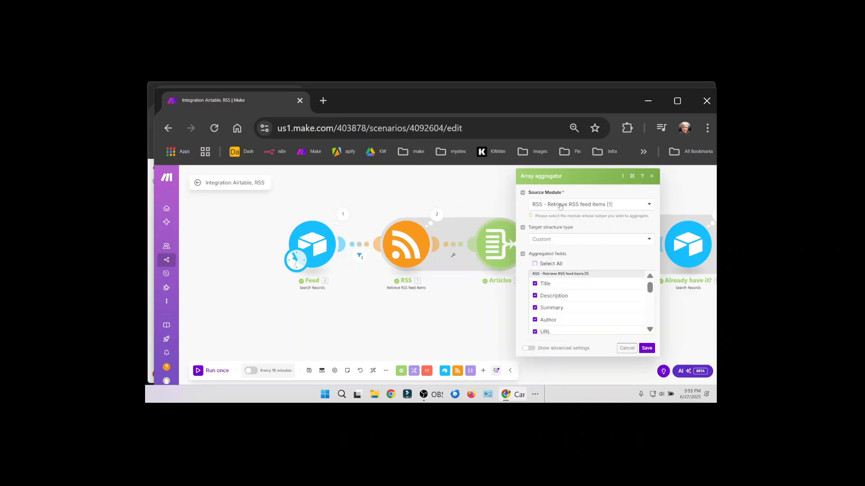
scroll(569, 283, down, 5)
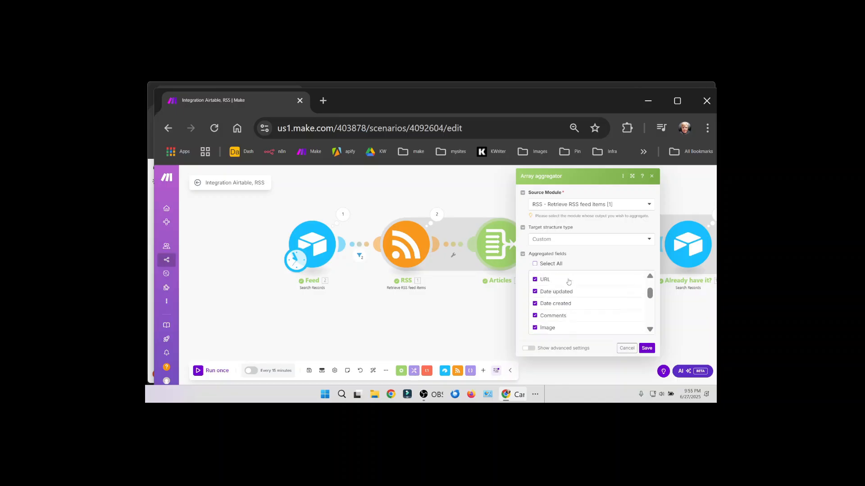
scroll(573, 291, up, 5)
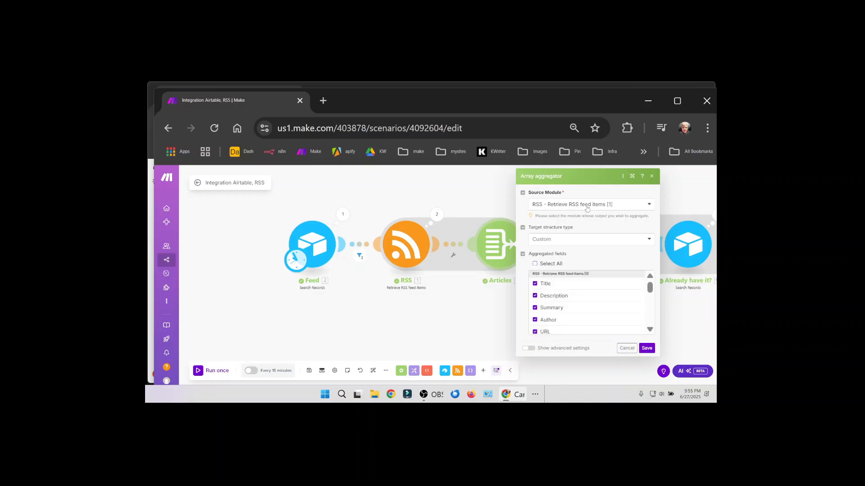
click(586, 206)
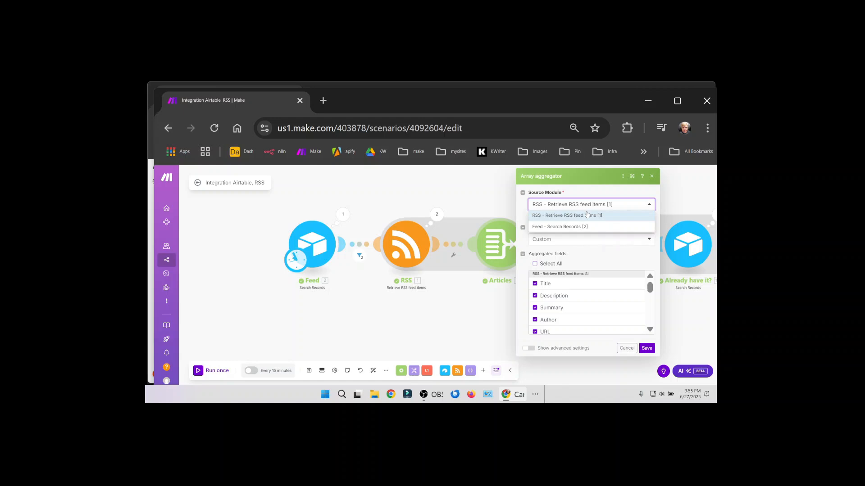
click(627, 348)
Step: Review the For Each Feed Item iterator's Array mapping and expand the Articles aggregator's array to see its item fields, keeping the settings
drag(609, 302, 480, 298)
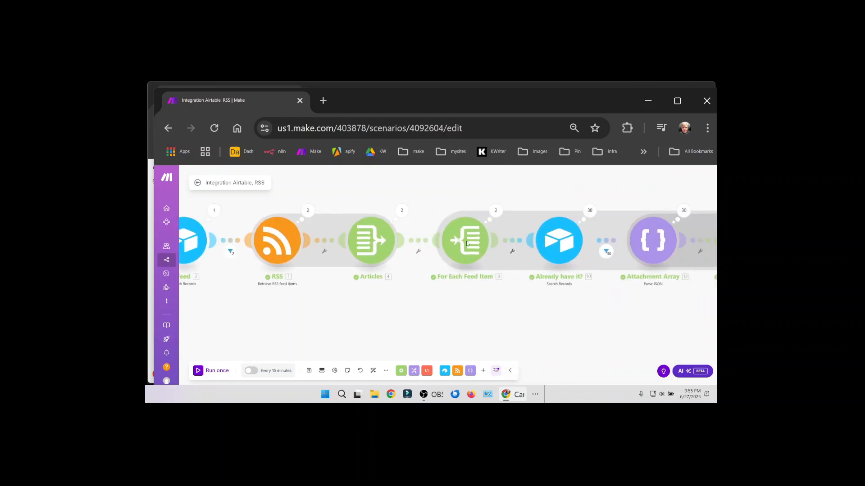
click(463, 241)
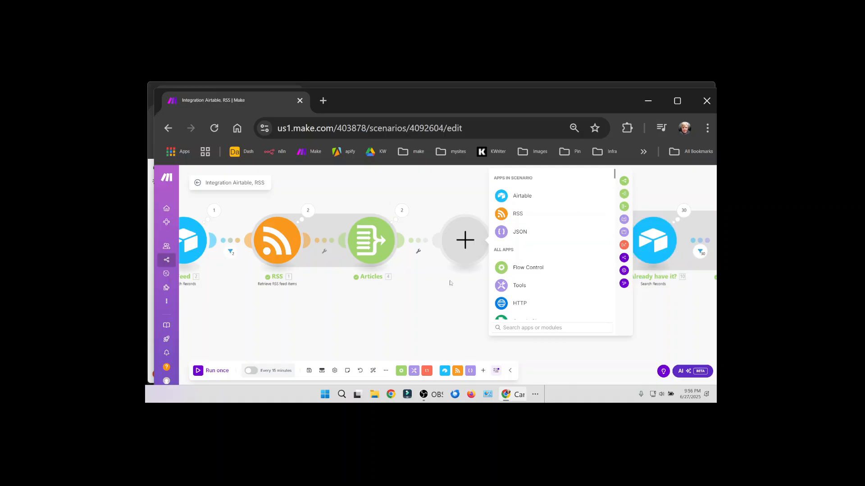
click(460, 264)
drag(468, 279, 414, 283)
click(402, 247)
click(487, 250)
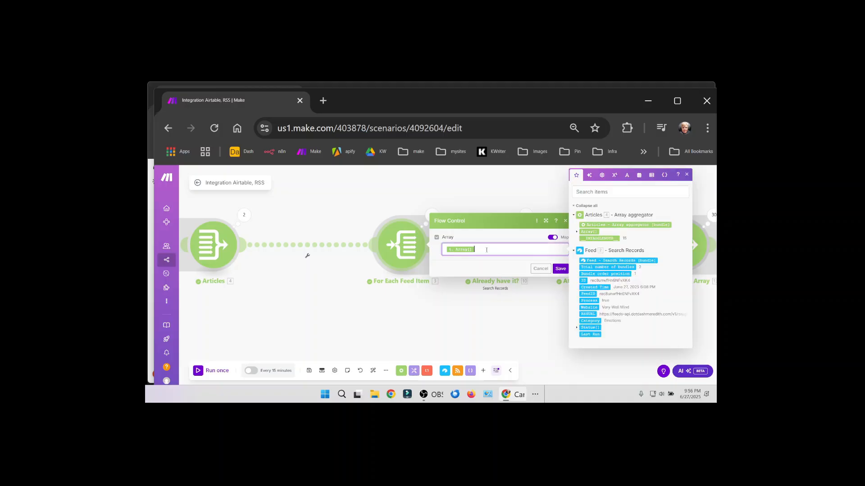
click(576, 231)
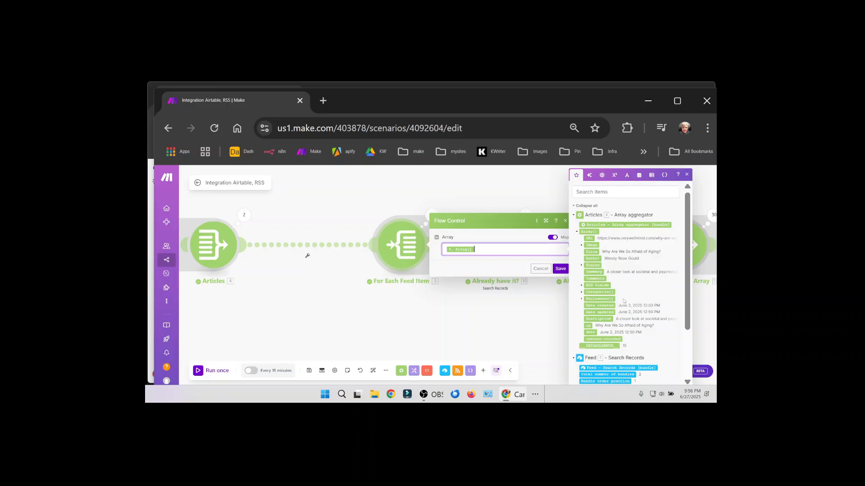
click(537, 283)
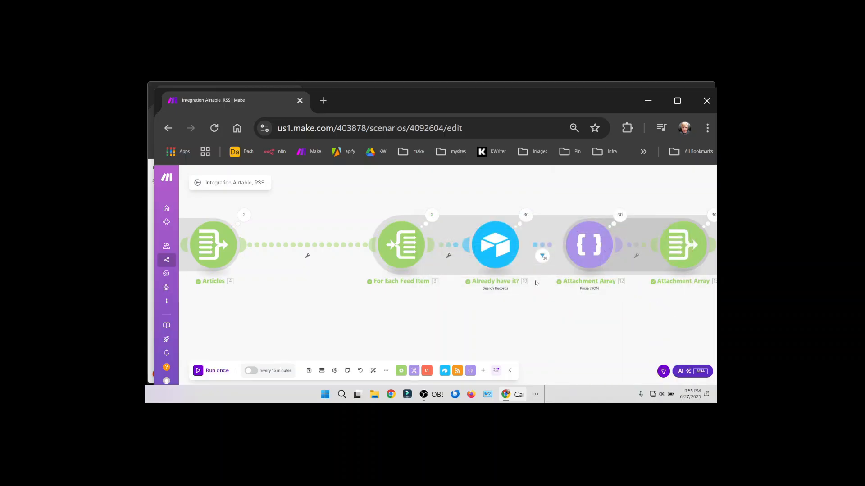
Step: Review the "Already have it?" search module's table, output fields and the formula comparing url with the feed item's URL
click(496, 250)
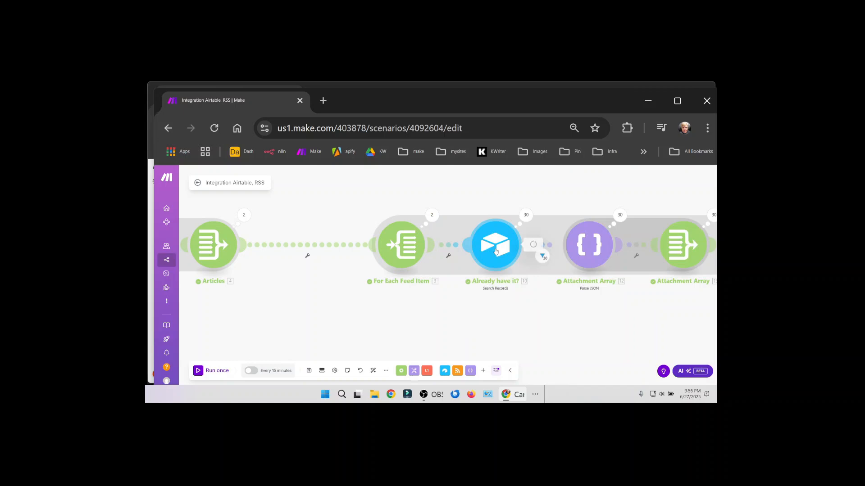
scroll(587, 266, down, 2)
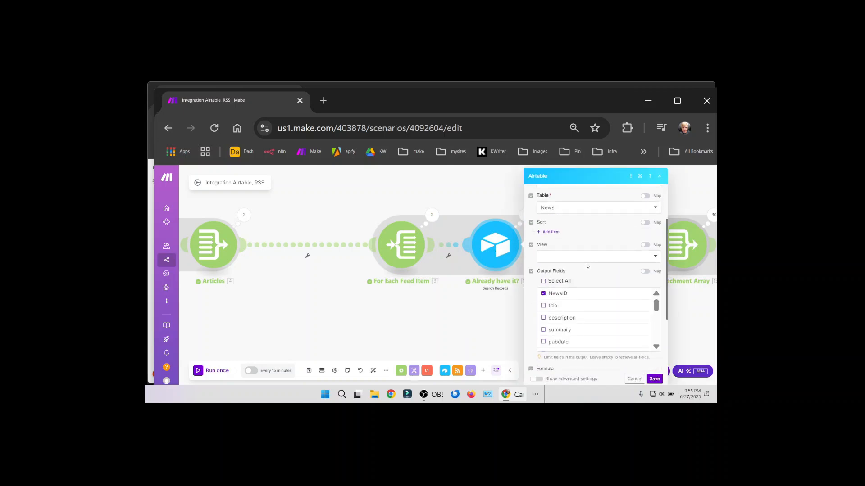
scroll(587, 267, down, 2)
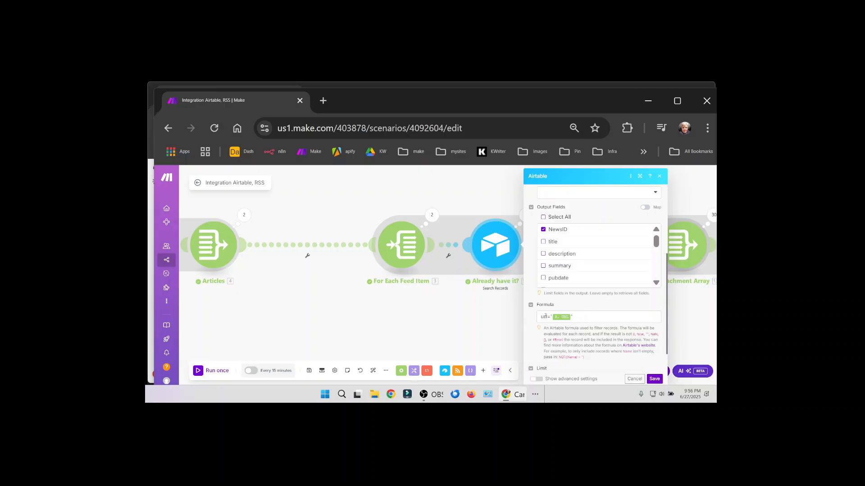
drag(551, 317, 575, 317)
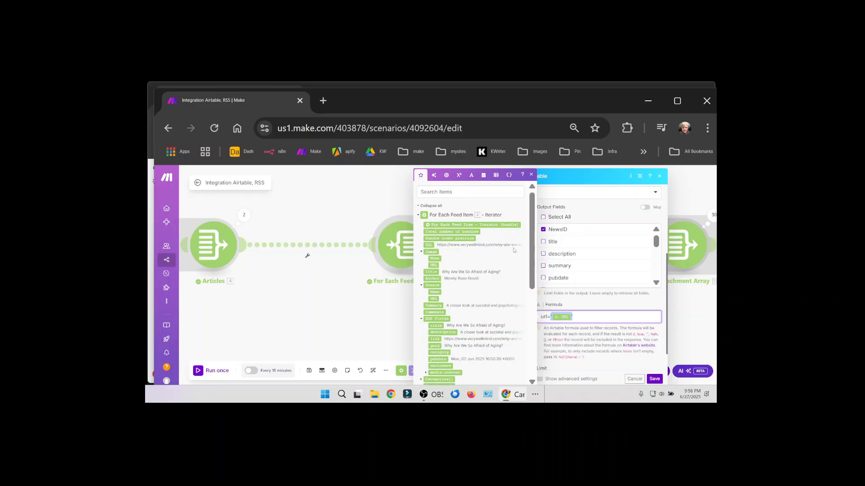
Step: Search Airtable's News table for "why-are-we" to check for the article, then return to the Make scenario
key(alt+Tab)
click(200, 183)
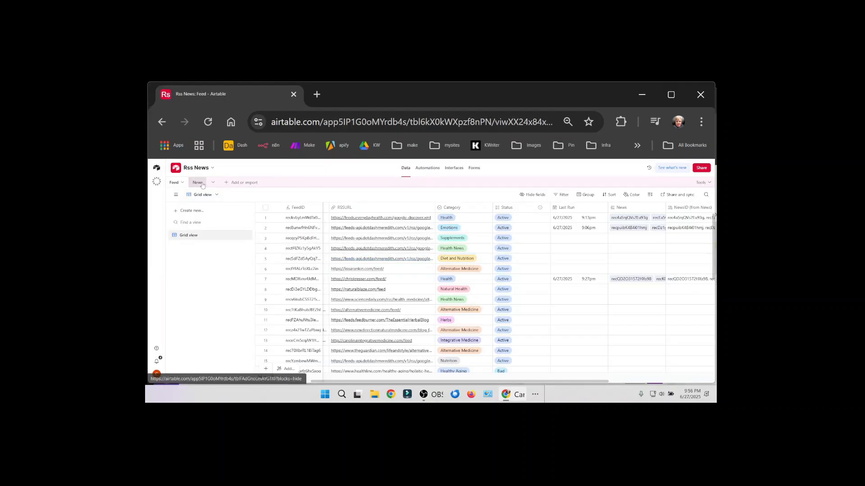
key(ctrl+f)
text(why-are-we)
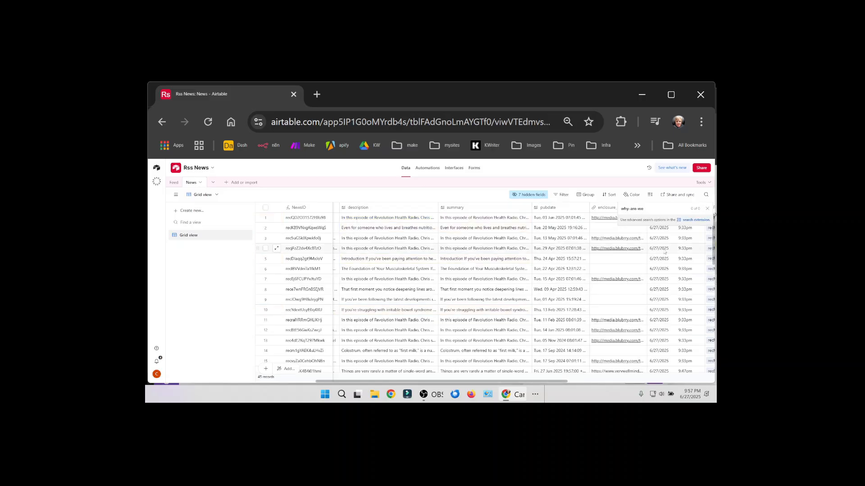
key(alt+Tab)
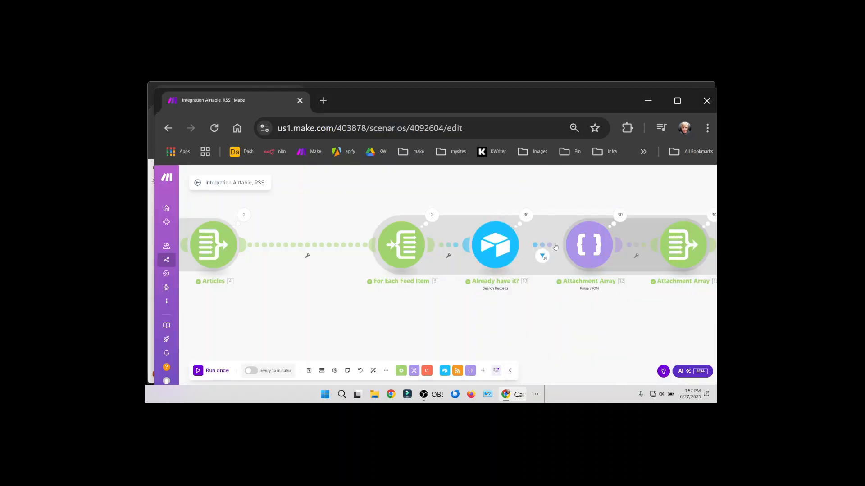
Step: Review the filter after "Already have it?", checking its ID condition and operator, and cancel without changes
click(545, 247)
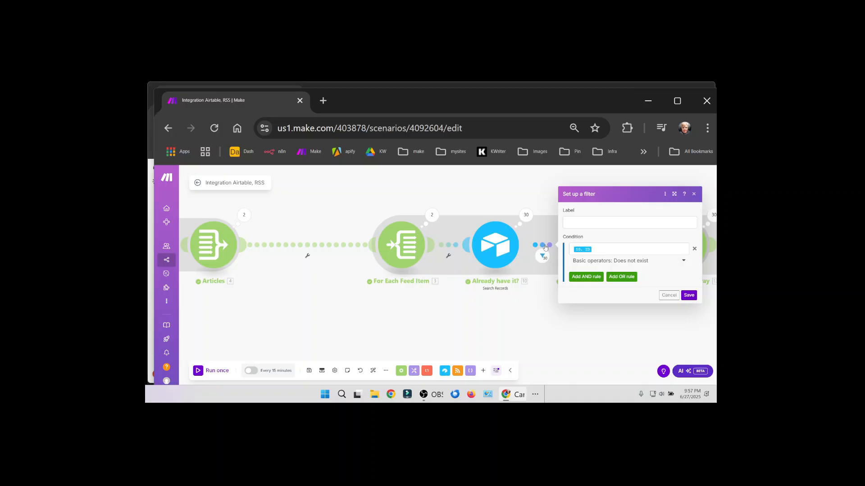
click(605, 248)
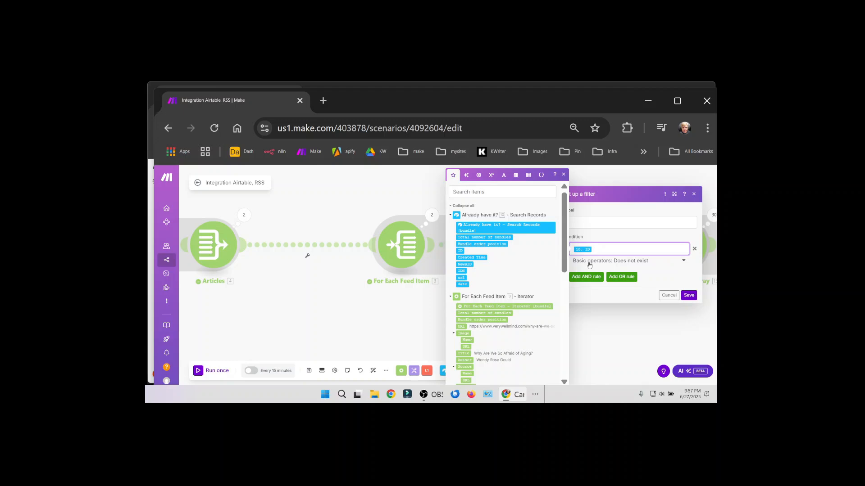
click(669, 296)
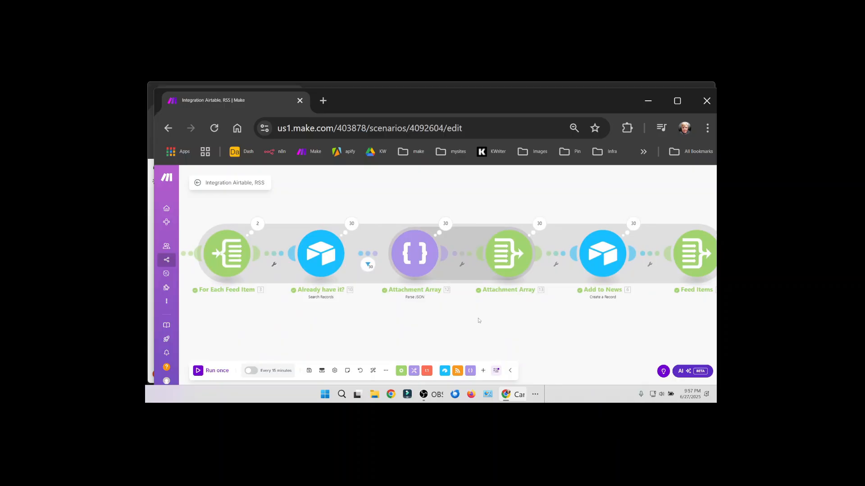
Step: Switch to Airtable, view an image attachment in the News table's Enclosure field, close the search and return to Make
key(alt+Tab)
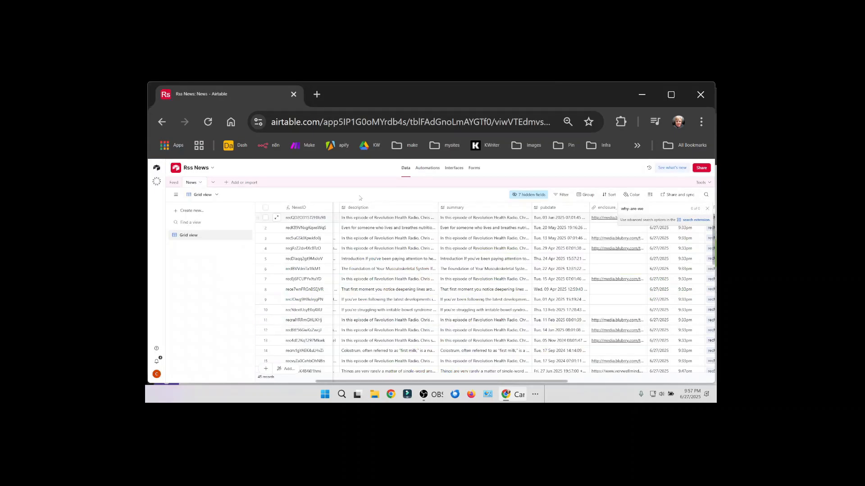
scroll(360, 217, down, 10)
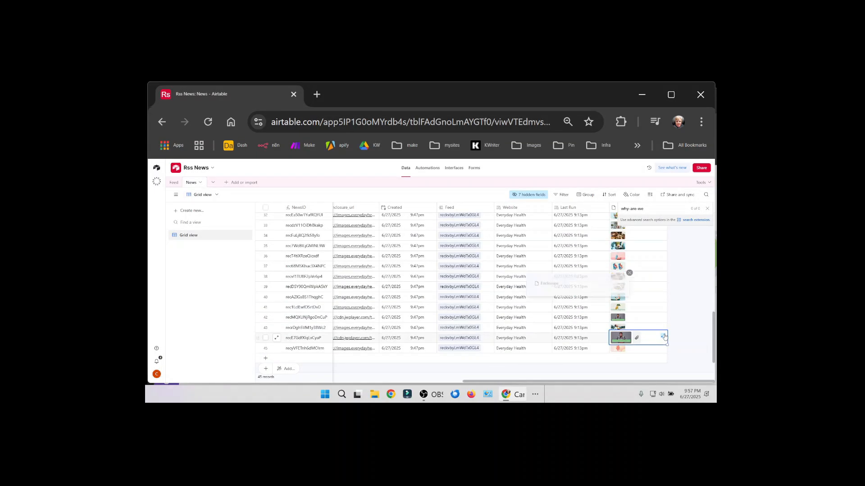
click(663, 337)
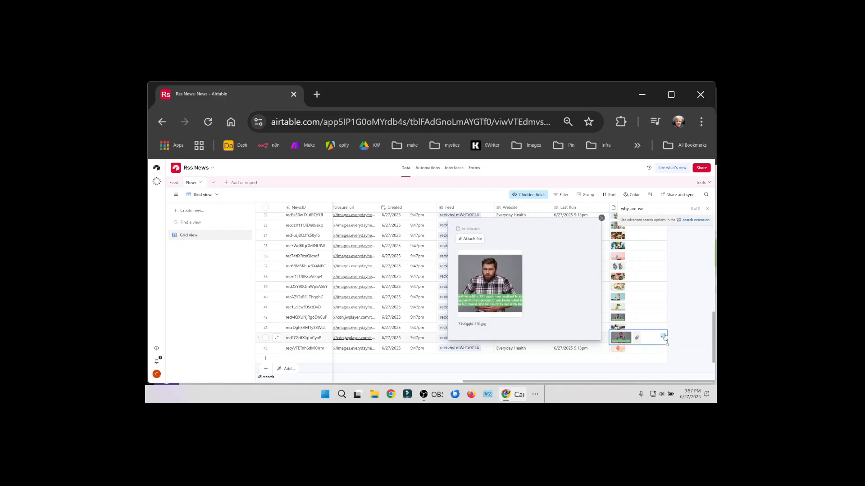
click(707, 208)
double_click(634, 208)
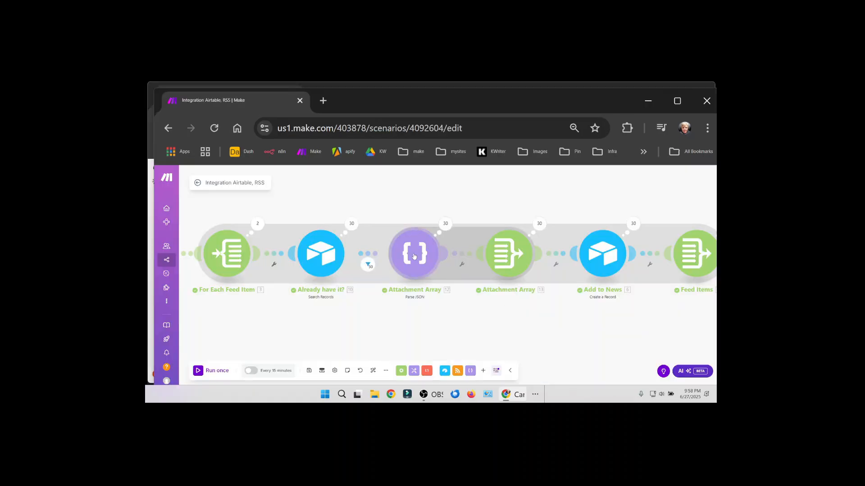
Step: Compare the Attachment Array module's JSON string with the enclosure URL and type in the For Each Feed Item module's first output bundle
click(414, 256)
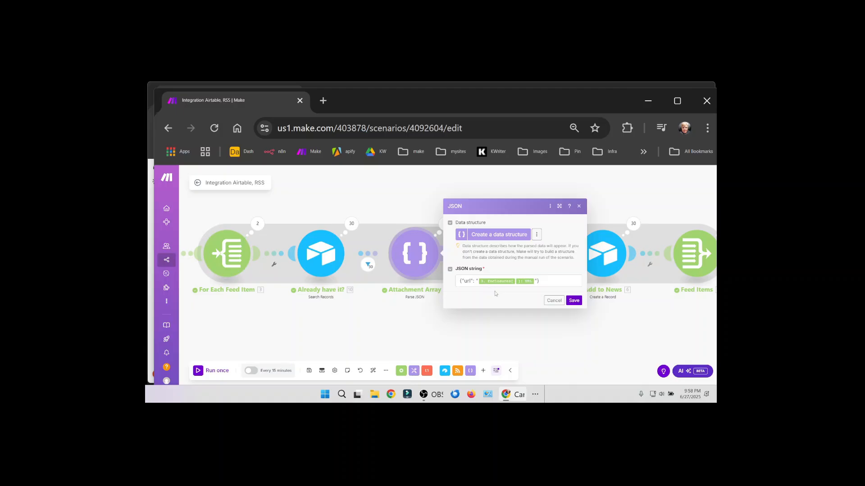
click(459, 281)
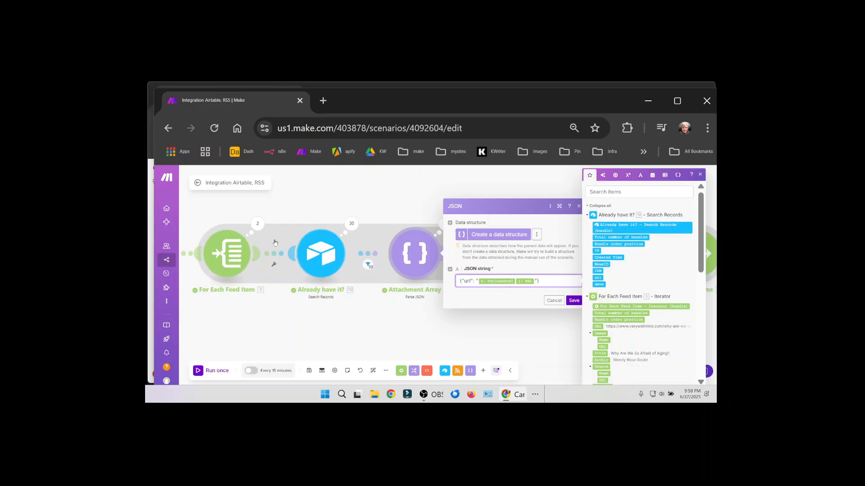
click(257, 224)
scroll(316, 267, down, 2)
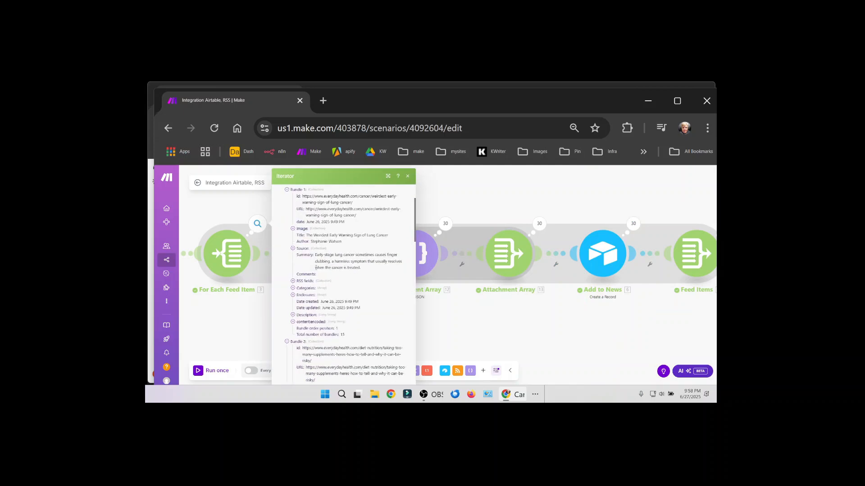
click(293, 281)
scroll(294, 284, down, 1)
click(293, 302)
click(299, 309)
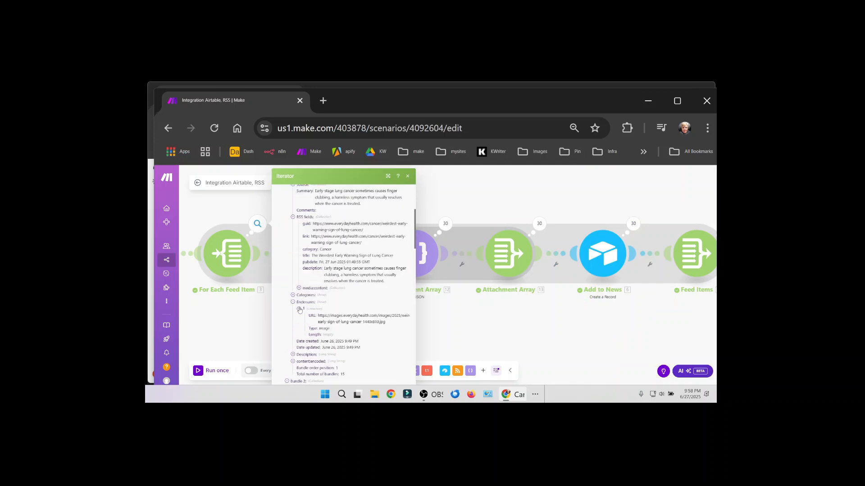
scroll(311, 293, down, 2)
drag(318, 251, 386, 260)
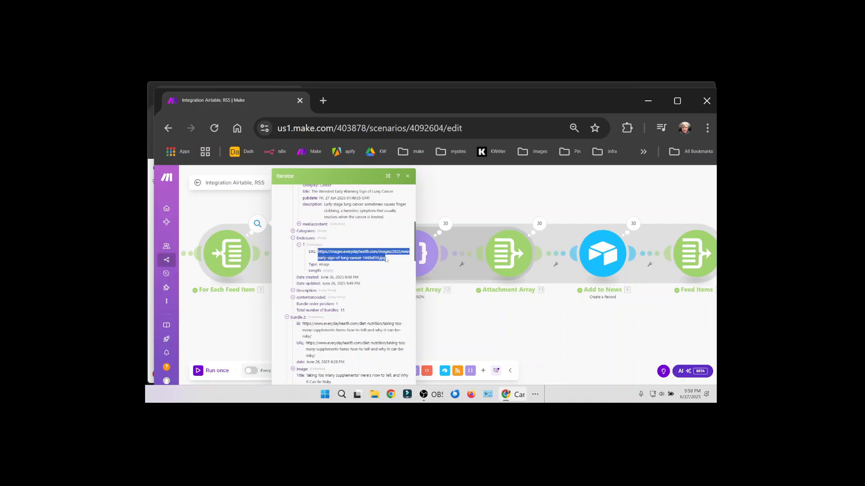
drag(328, 265, 319, 265)
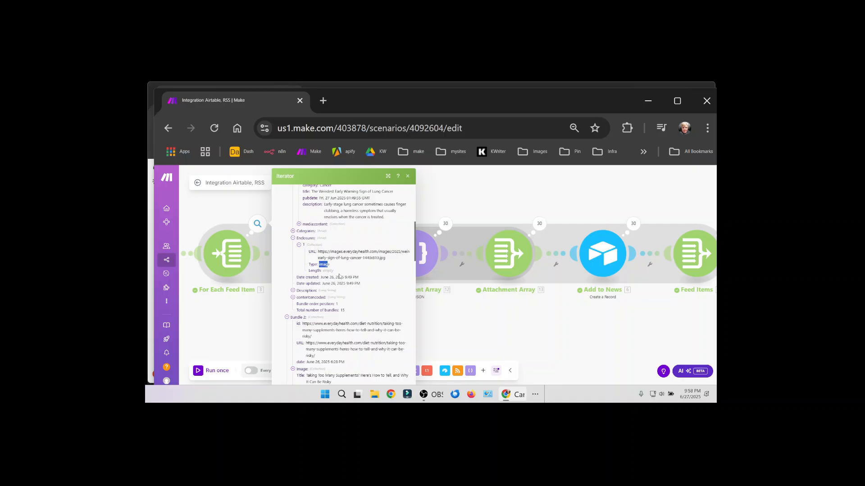
click(334, 264)
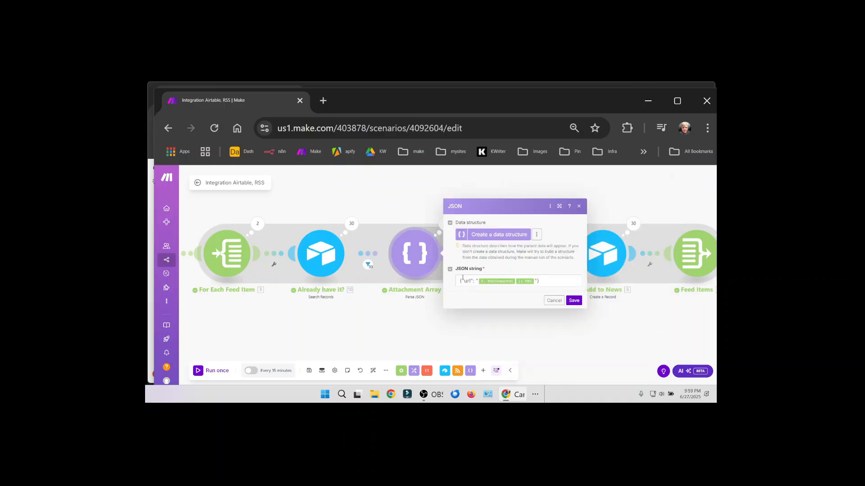
Step: Recheck the JSON string and review the Attachment Array aggregator's source module and aggregated url field, closing it unchanged
click(467, 281)
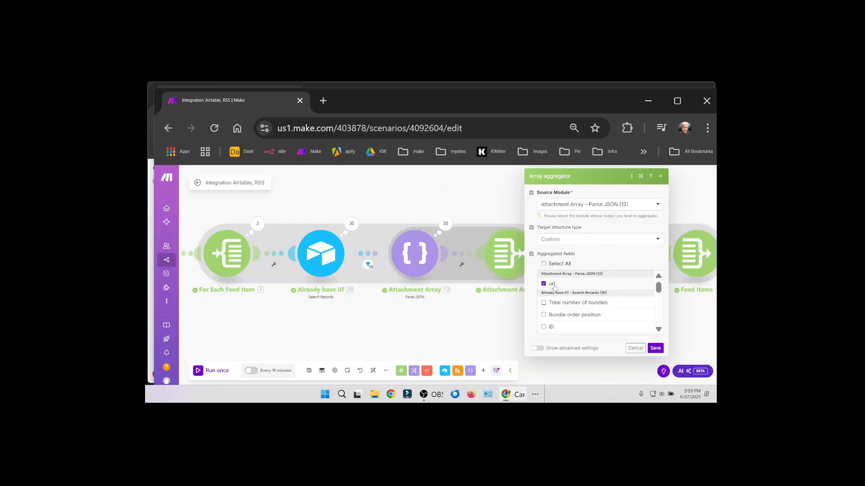
click(612, 207)
click(612, 207)
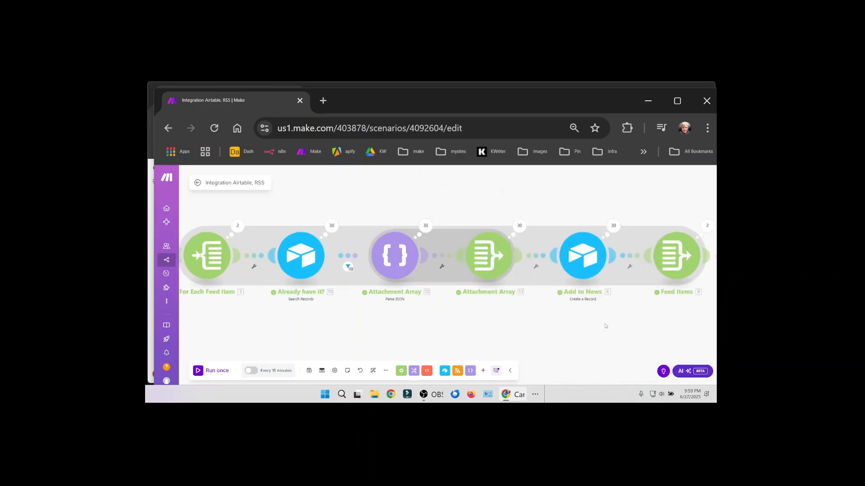
Step: Check the array mapped to the Enclosure field in the Add to News module, expanding the Attachment Array output's Array to see its url
drag(606, 326, 506, 310)
click(484, 257)
scroll(572, 295, down, 5)
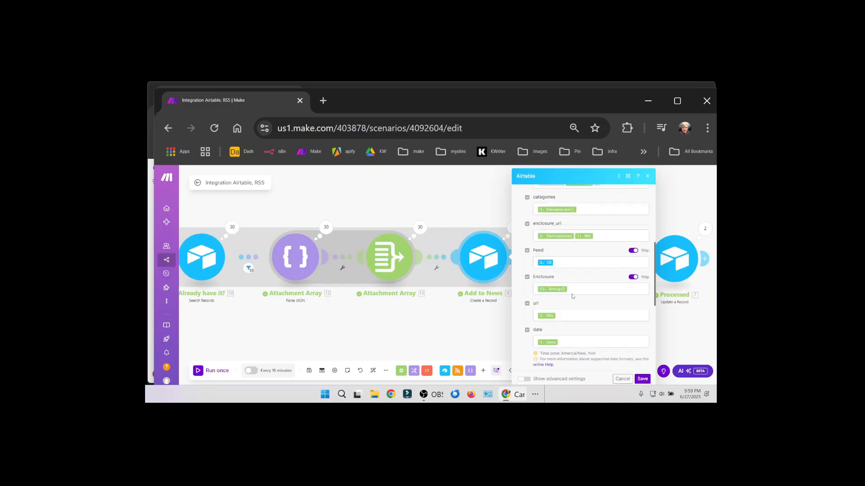
click(572, 291)
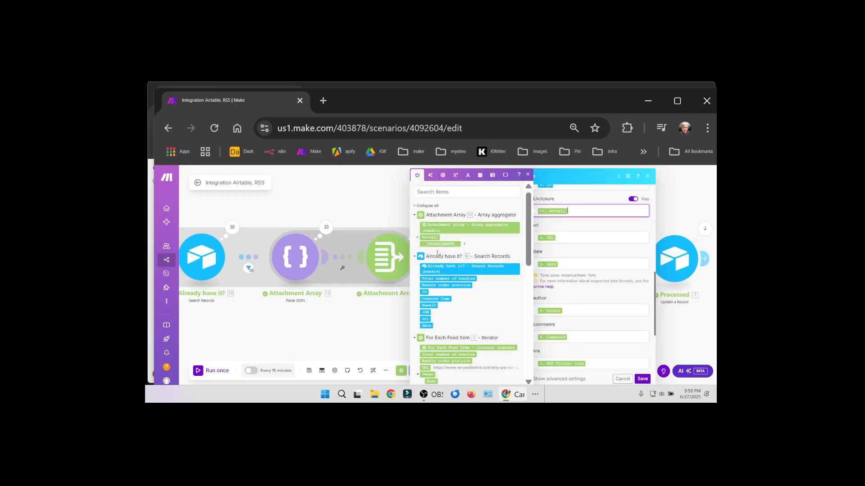
click(418, 237)
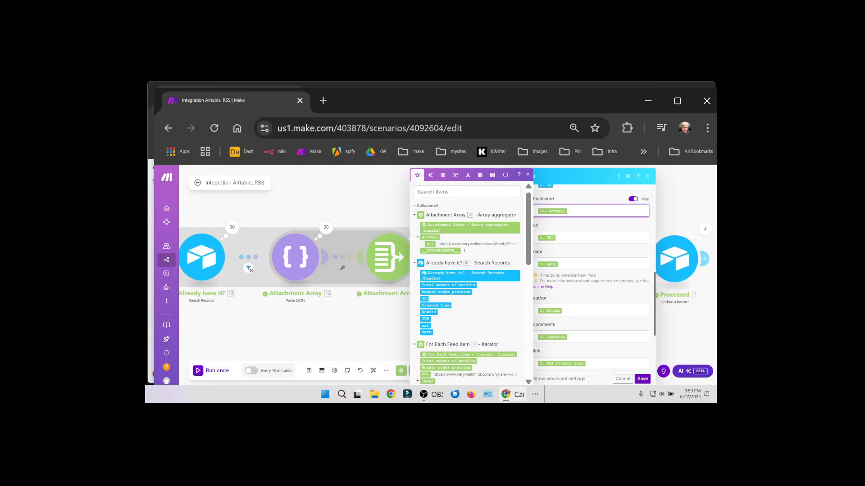
click(379, 314)
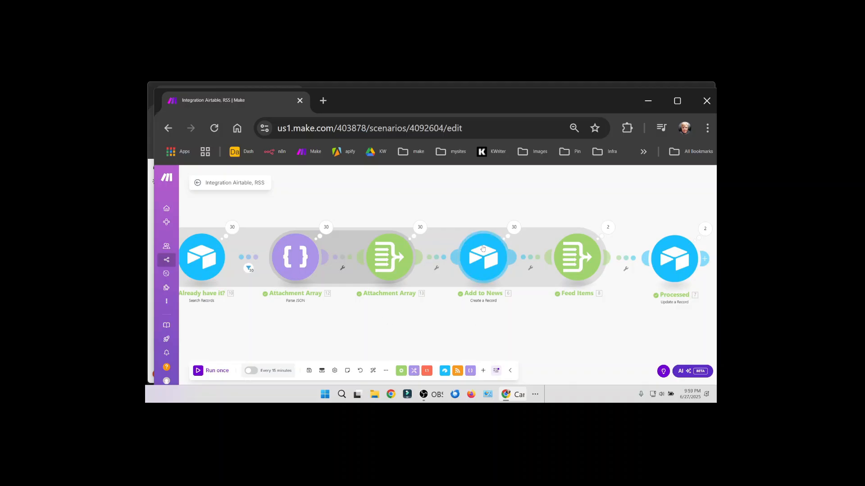
Step: Reopen the Add to News module and compare its title, description and summary mappings with the For Each Feed Item fields
click(482, 255)
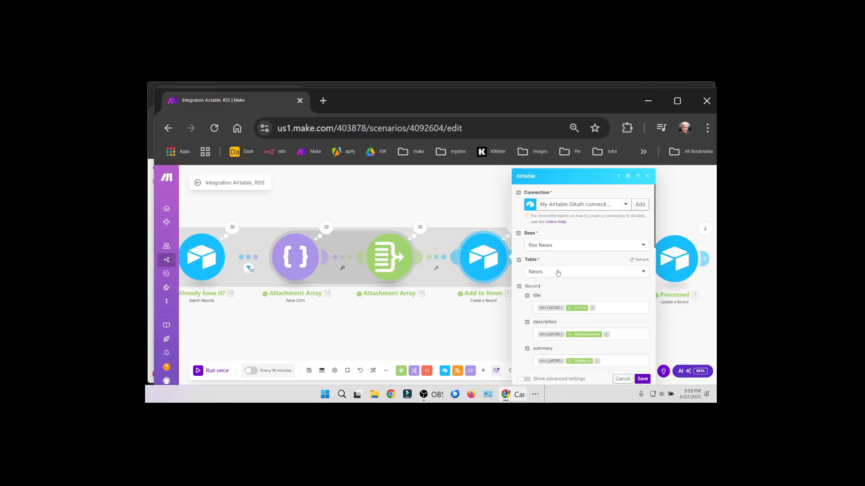
scroll(557, 272, down, 2)
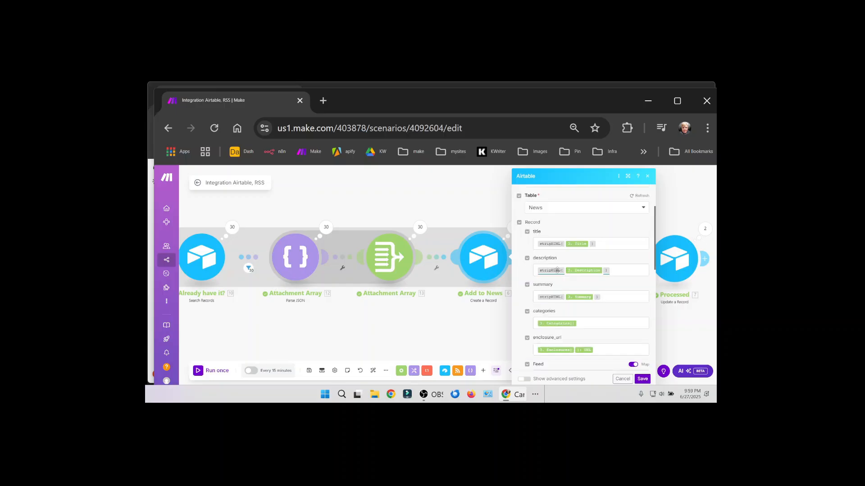
click(601, 247)
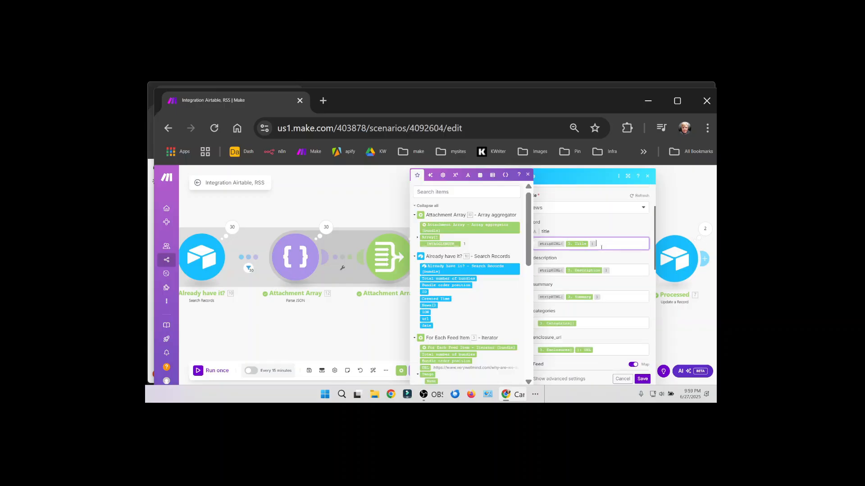
scroll(488, 276, down, 3)
scroll(487, 276, down, 2)
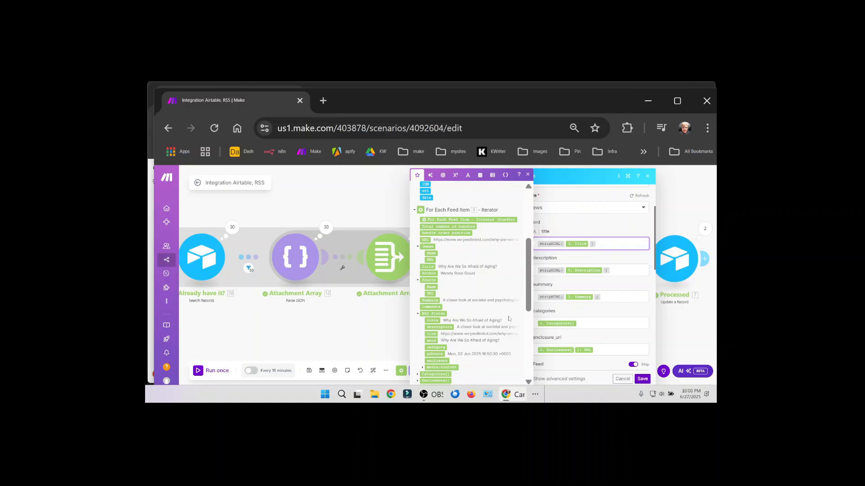
scroll(483, 321, down, 3)
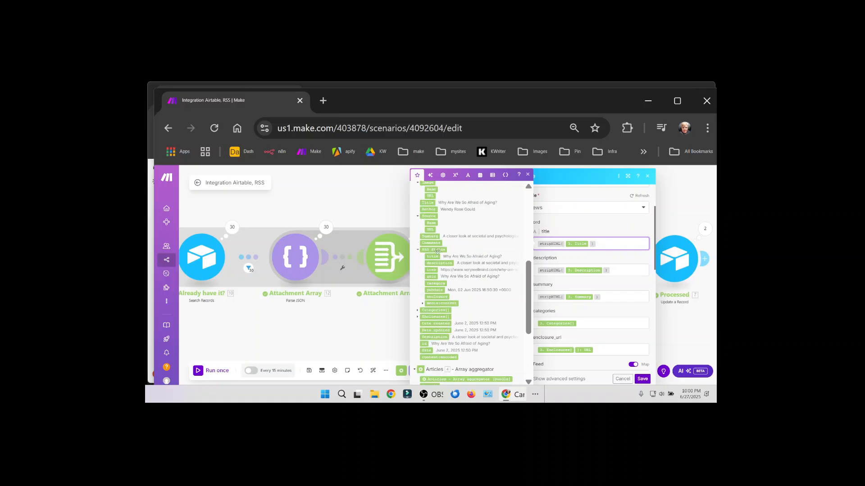
click(430, 235)
Step: Wrap the categories field's Categories array mapping in a join function with "|" as separator, checking the array's items
scroll(595, 260, down, 2)
click(594, 260)
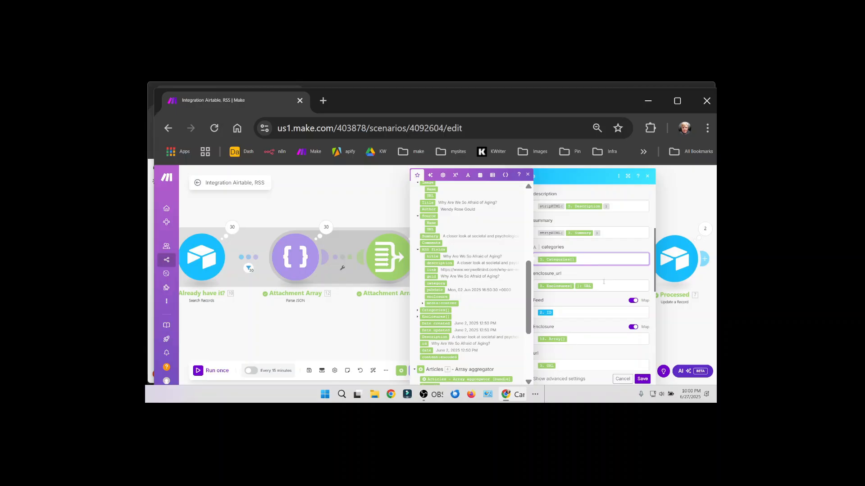
text(join()
text(;))
click(418, 310)
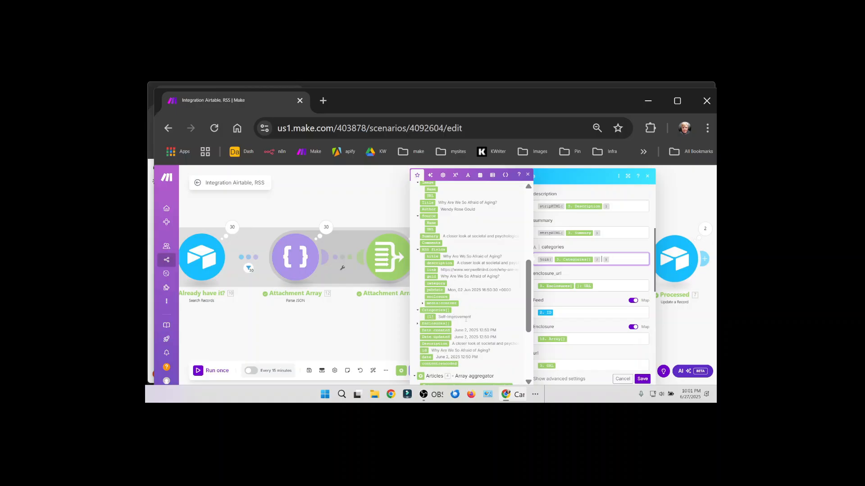
mouse_move(431, 318)
mouse_down()
mouse_move(478, 316)
mouse_move(617, 280)
mouse_move(510, 316)
mouse_move(437, 318)
mouse_up()
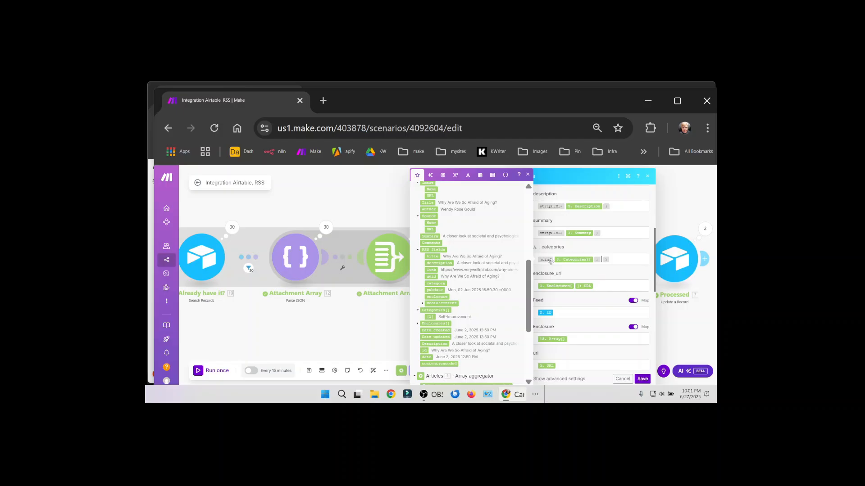
mouse_move(549, 257)
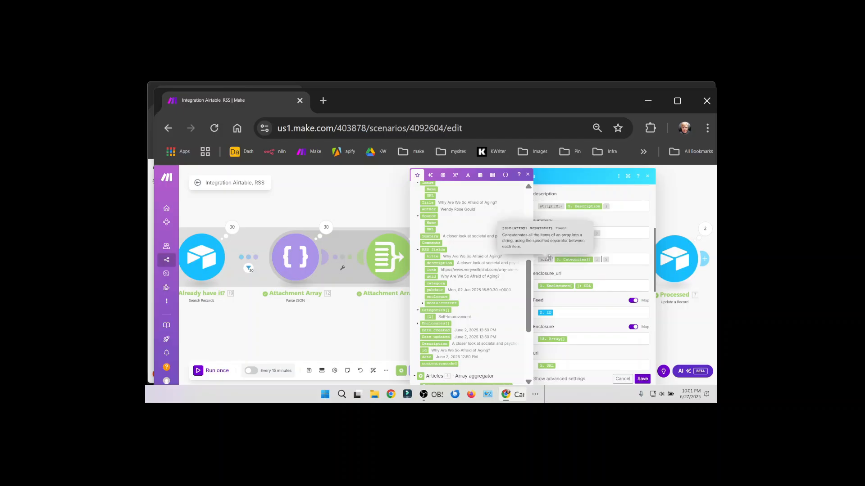
click(601, 260)
click(625, 259)
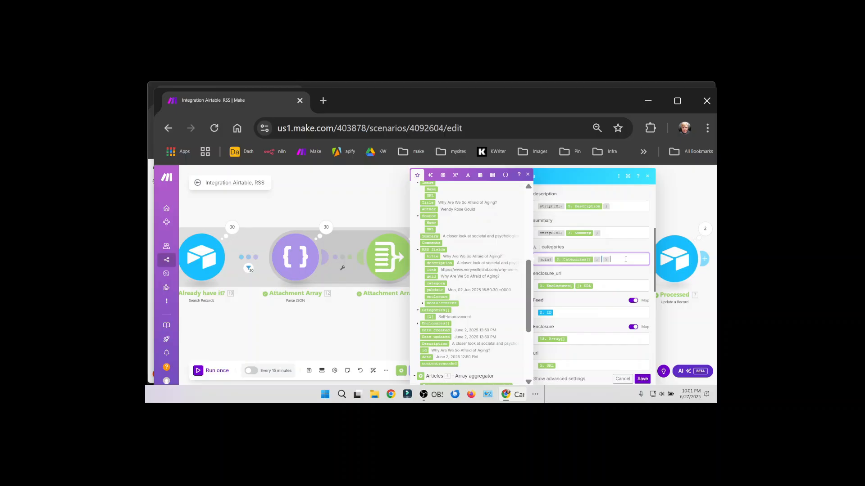
Step: Review the enclosure_url and Feed mappings in the Add to News module, and return to the Feed module at the scenario's start
click(611, 286)
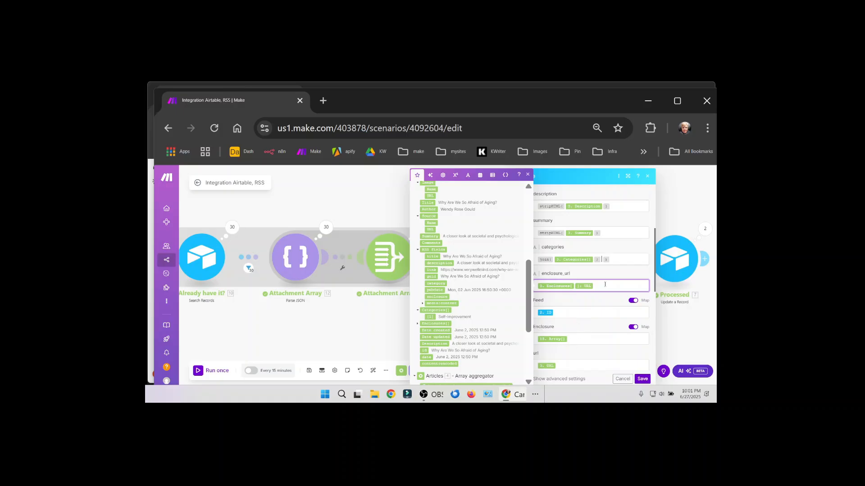
scroll(604, 284, down, 2)
click(566, 248)
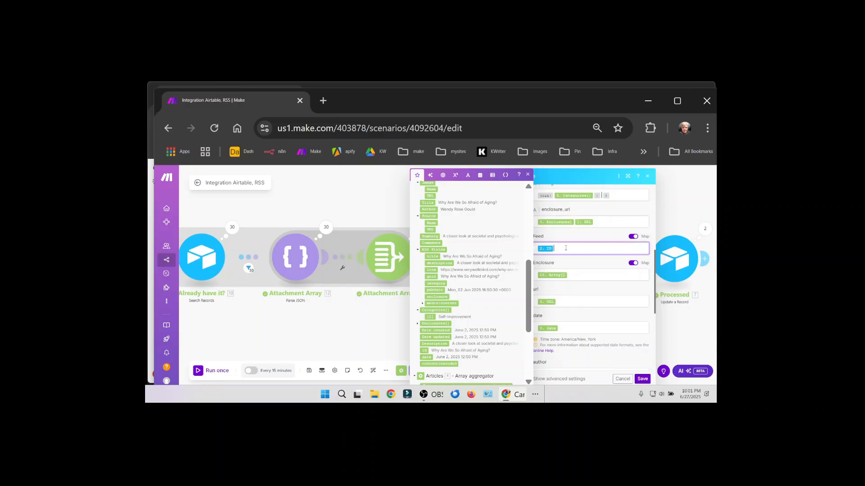
drag(247, 327, 669, 309)
drag(474, 255, 380, 255)
click(371, 241)
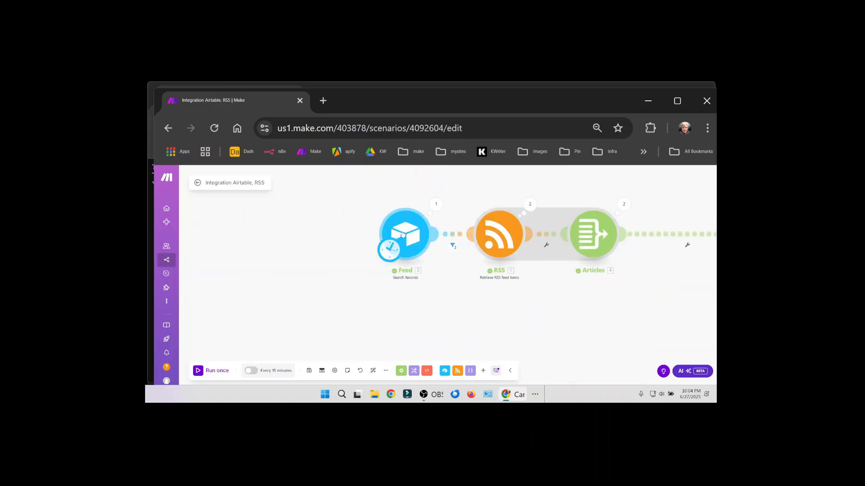
Step: Switch to Airtable and compare the Very Well Mind record's FeedID in the Feed table with the News table's linked Feed values
key(alt+Tab)
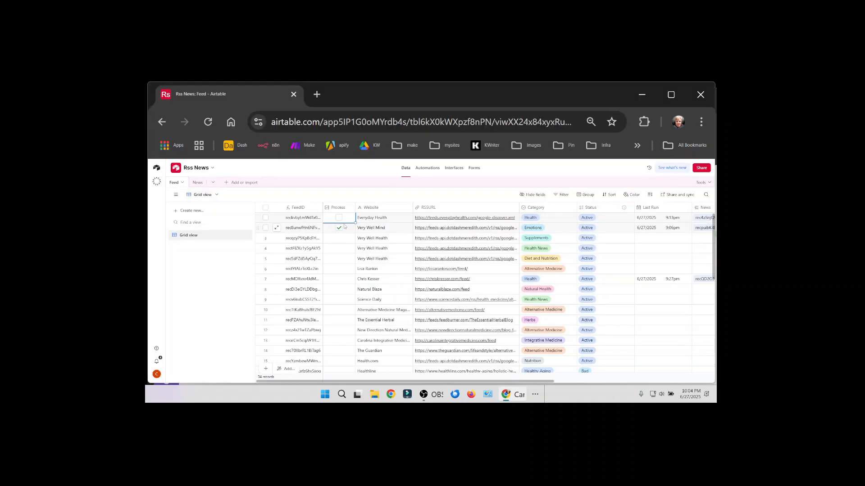
click(298, 230)
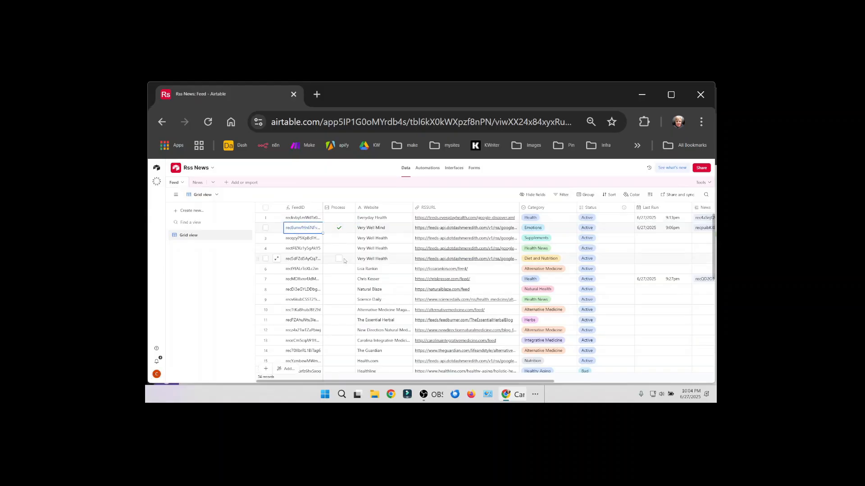
click(197, 181)
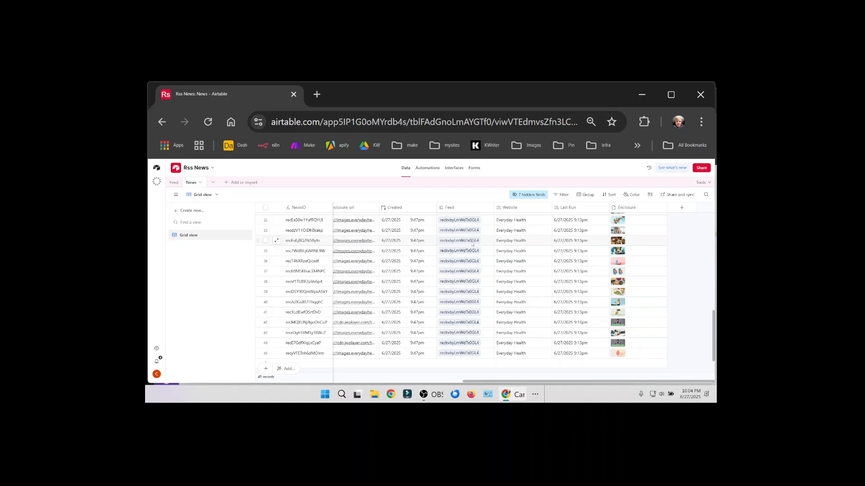
click(547, 243)
Step: Open the Feed table and expand the Titles cell of the Everyday Health record to read its linked article titles
click(174, 183)
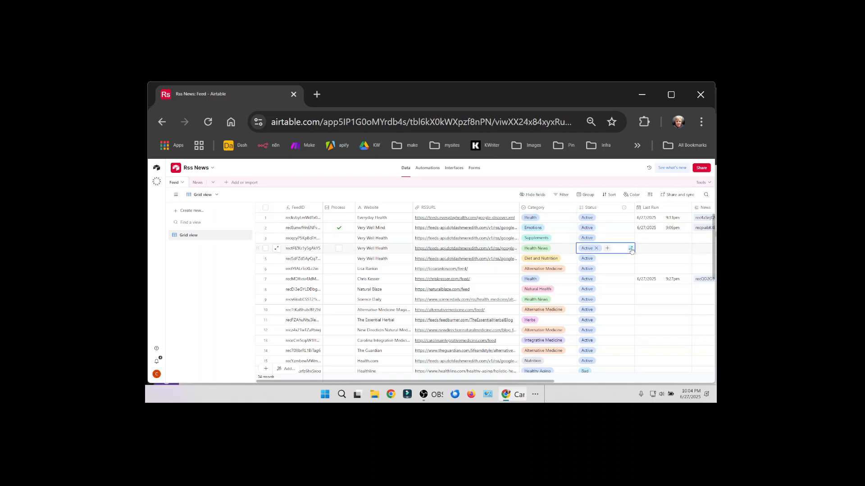
scroll(653, 247, right, 5)
click(675, 220)
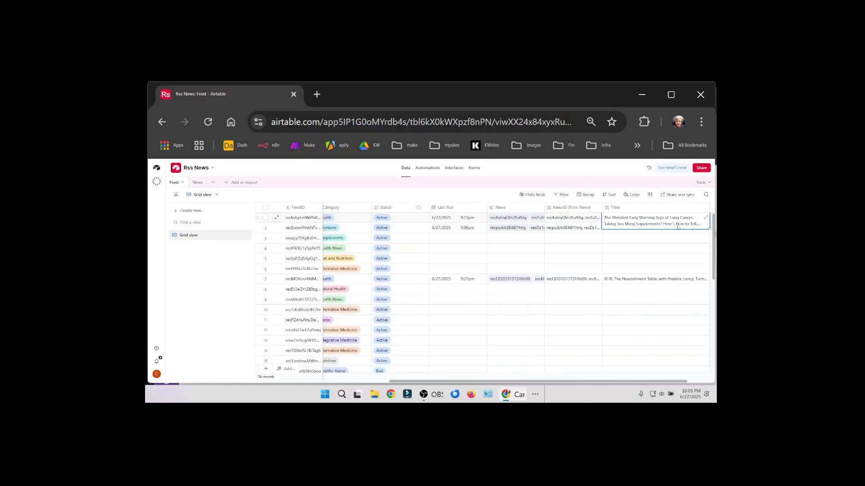
click(705, 218)
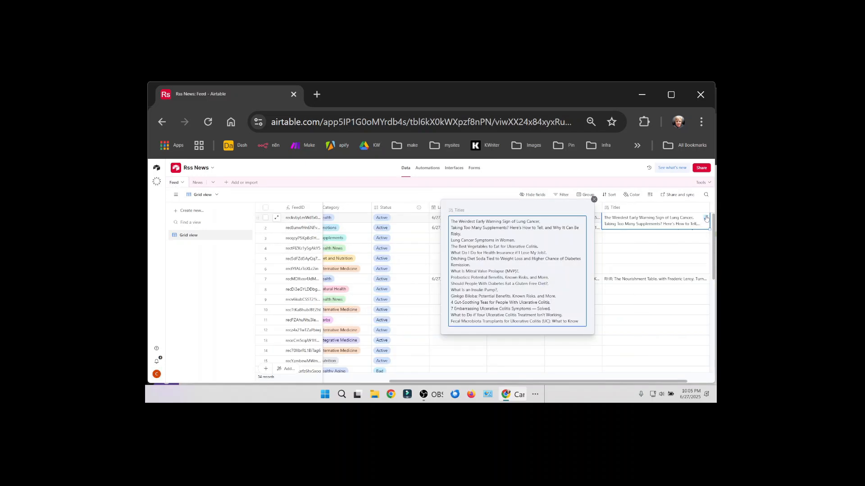
Step: Copy the Everyday Health record's FeedID and search the News table for reckvbyLmWdTx0GL4
click(300, 219)
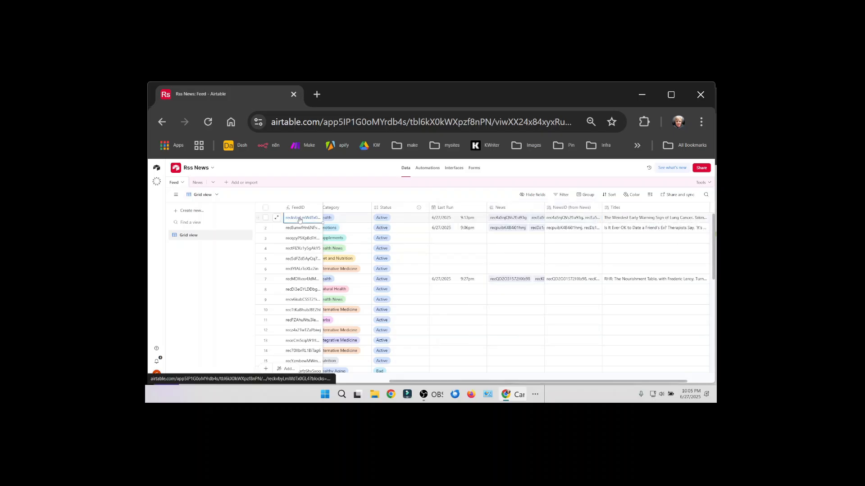
click(202, 182)
click(175, 182)
text(reckvbyLmWdTx0GL4)
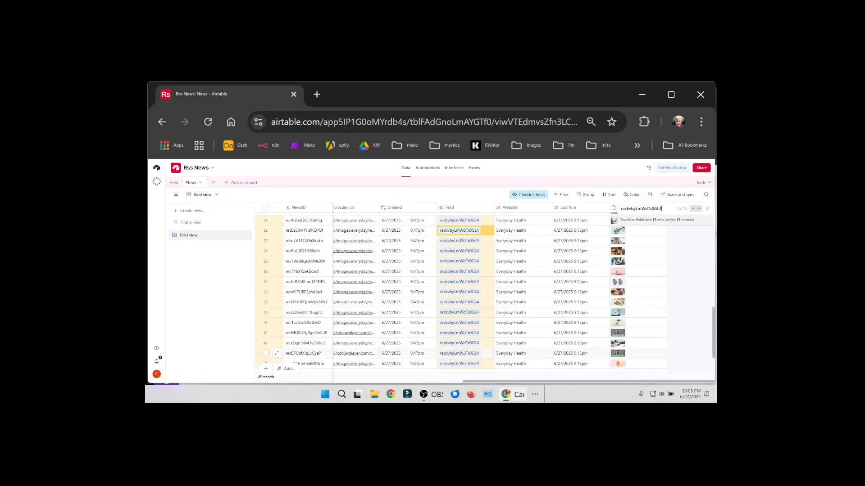
Step: Return to the Feed table, view the Everyday Health record's full Titles list again and go back to Make
click(174, 183)
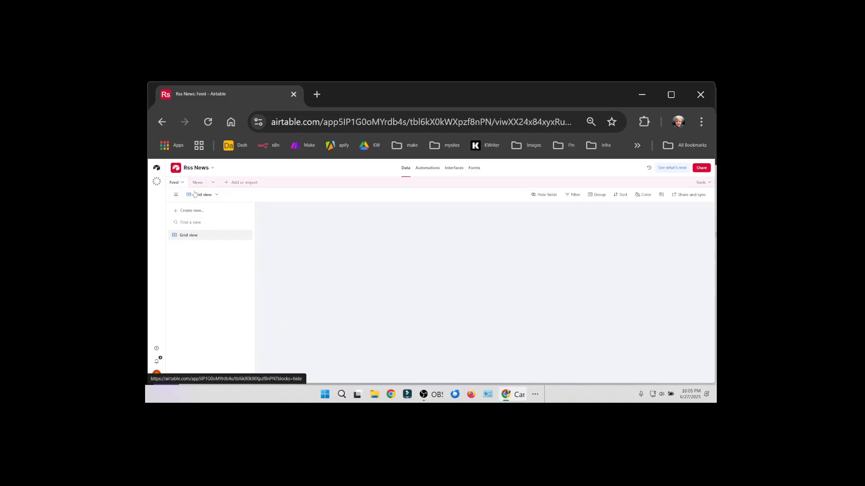
click(655, 218)
click(706, 217)
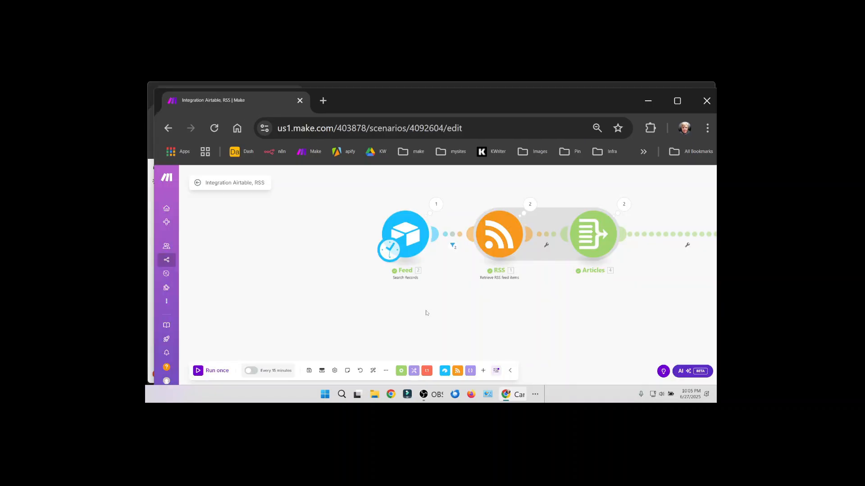
Step: Open the Feed search module's settings in Make, and mark the three Very Well Health feeds for processing in Airtable's Feed table
click(413, 242)
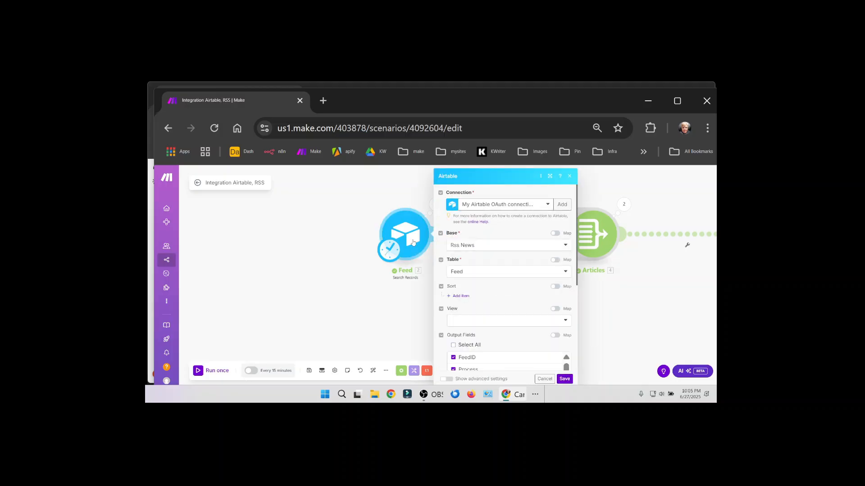
scroll(471, 297, down, 2)
key(alt+Tab)
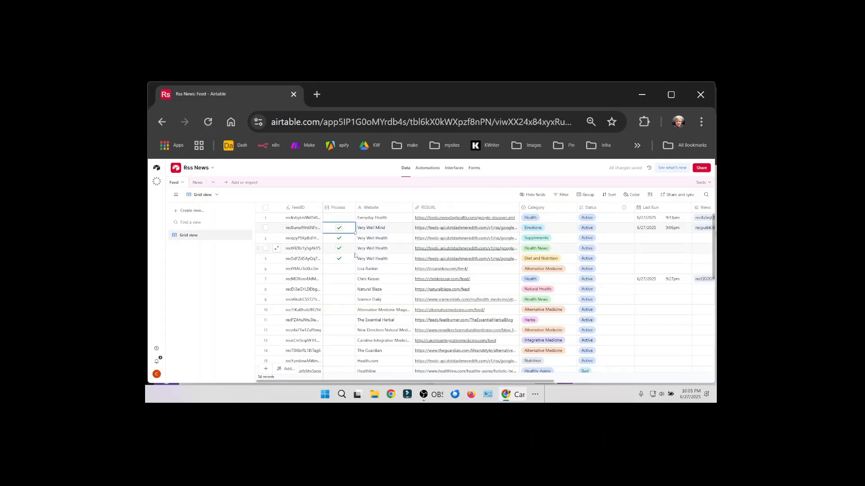
Step: Return to Make, save the Feed search module's settings and view the scenario's full module chain
key(alt+Tab)
click(563, 379)
drag(505, 296, 375, 306)
scroll(574, 292, down, 4)
drag(573, 293, 413, 293)
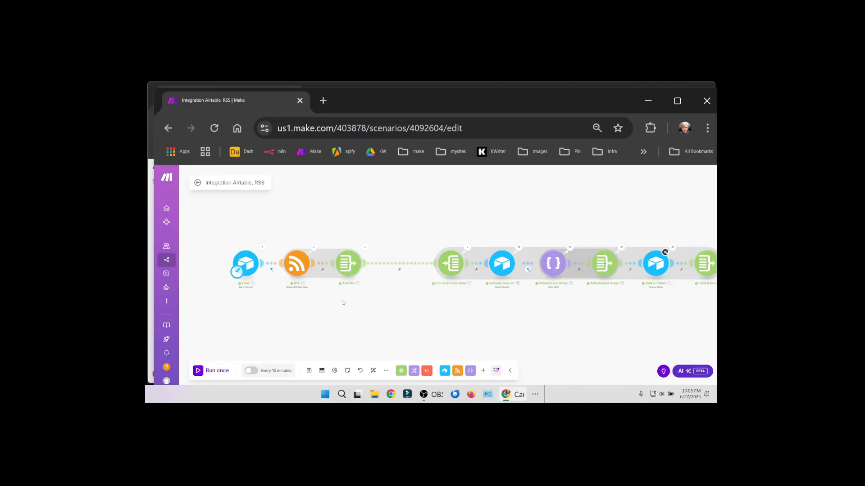
Step: Switch to Airtable, search News again for reckvbyLmWdTx0GL4, review the records linked to each feed, and return to the Feed table
key(alt+Tab)
click(304, 231)
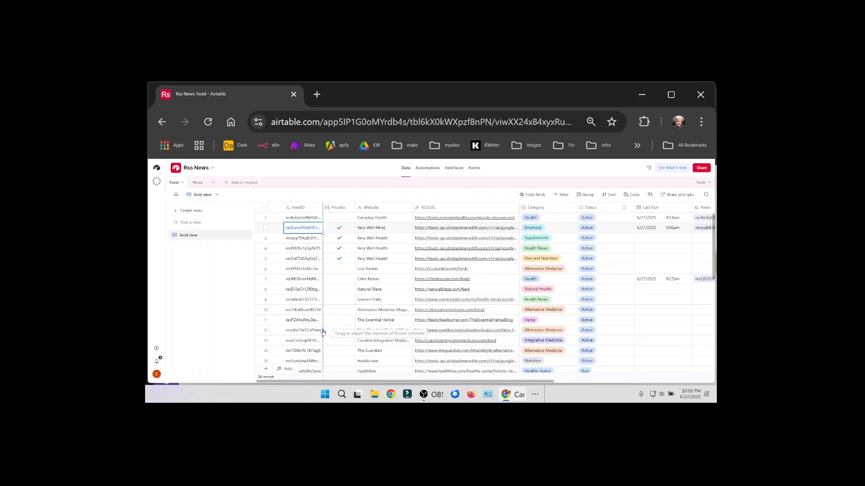
click(192, 183)
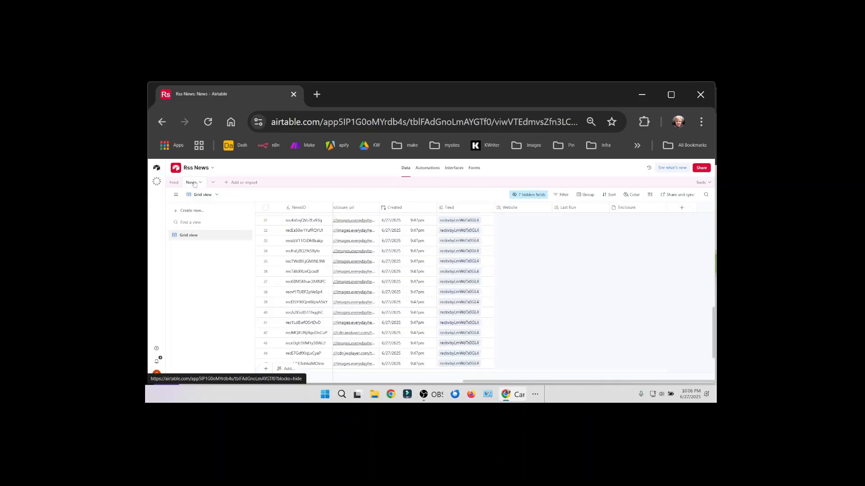
key(ctrl+f)
text(reckvbyLmWdTx0GL4)
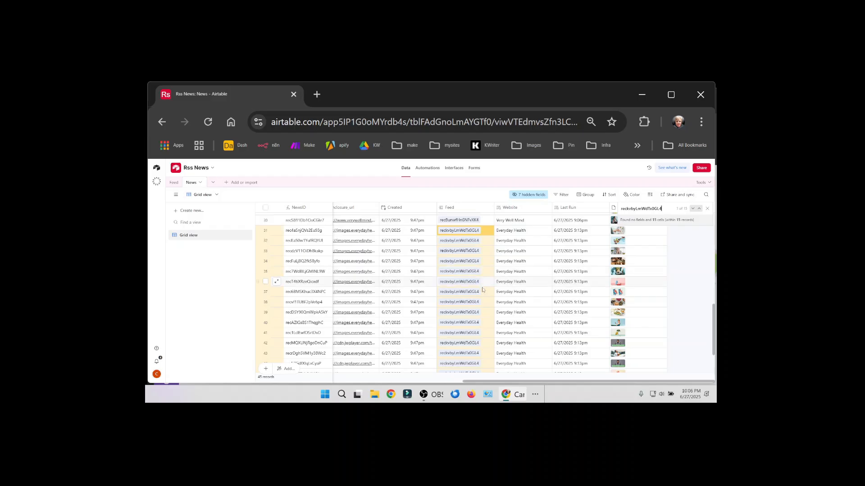
scroll(486, 342, down, 2)
scroll(485, 341, up, 3)
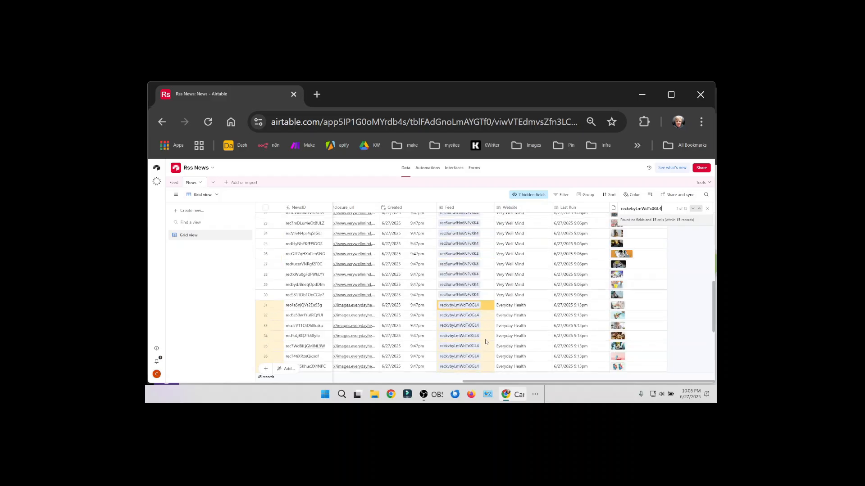
click(174, 182)
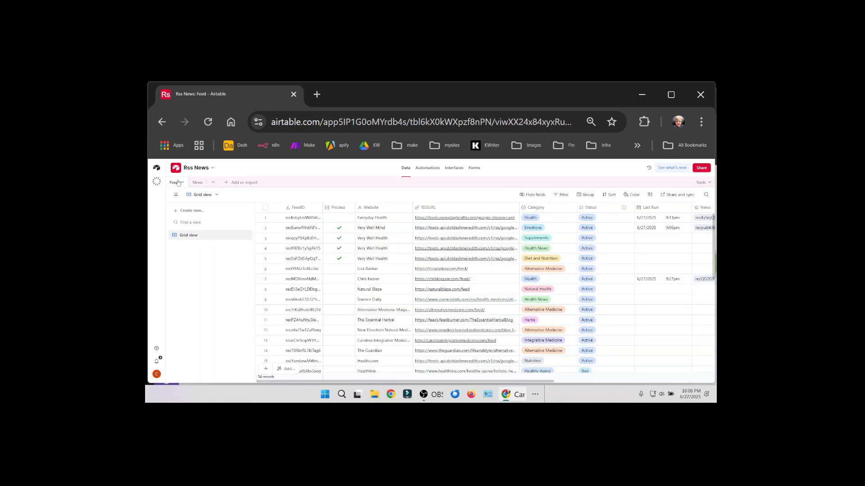
Step: Add a lookup field to the Feed table that shows the Enclosure field from the linked News records
click(660, 293)
key(Right)
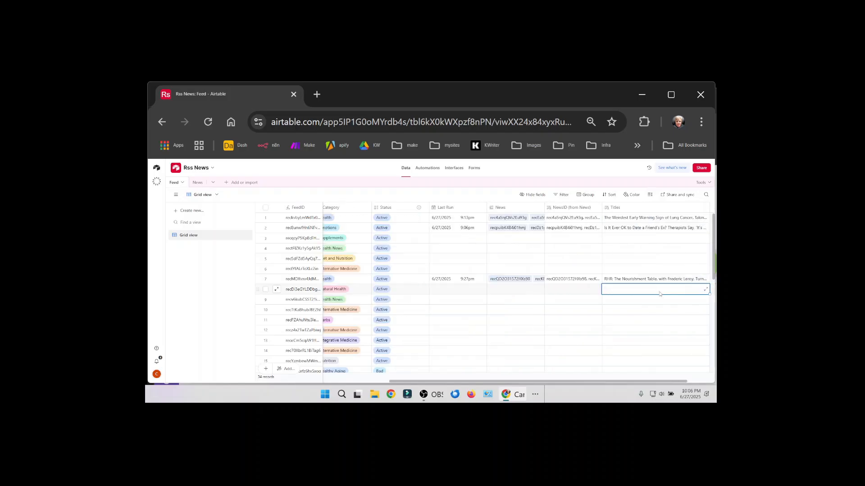
click(714, 208)
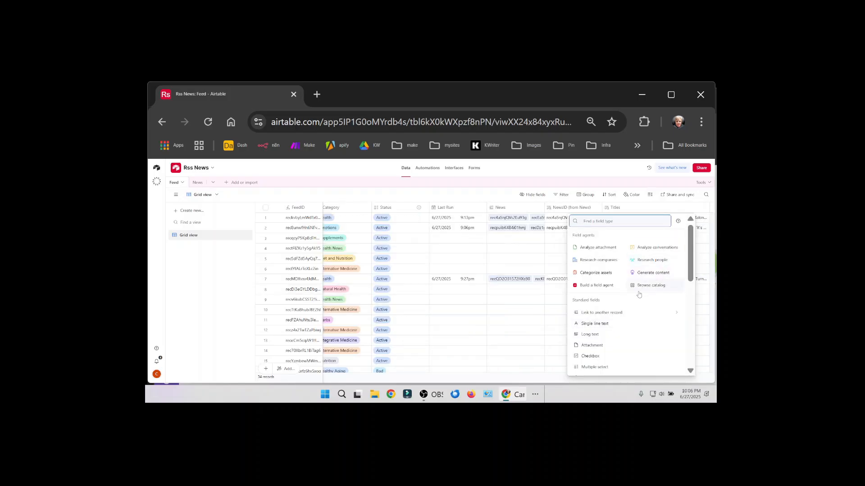
scroll(606, 315, down, 5)
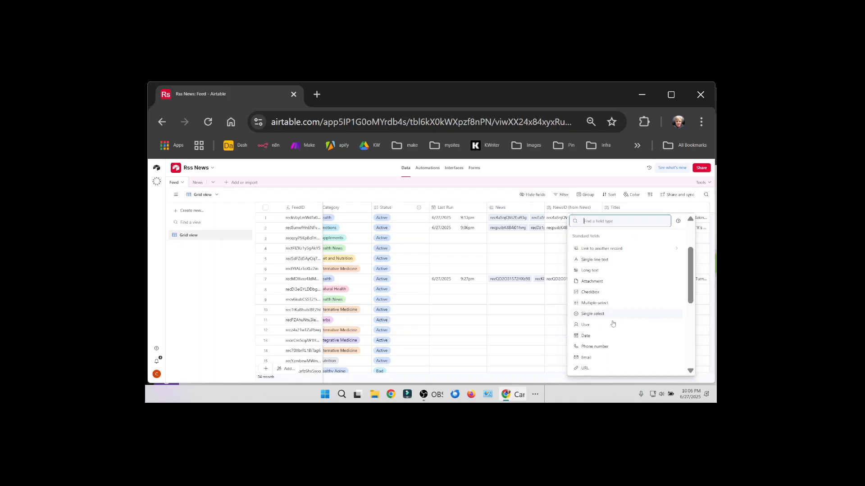
click(613, 322)
click(590, 306)
scroll(587, 288, down, 3)
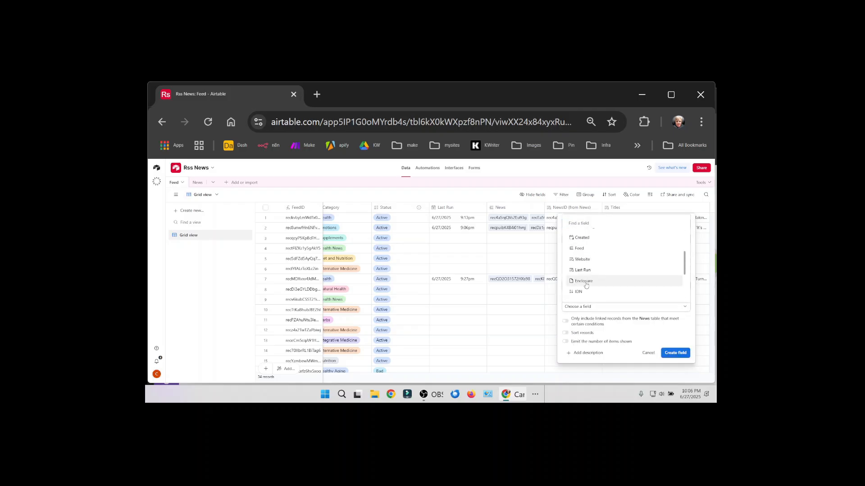
click(583, 281)
click(675, 353)
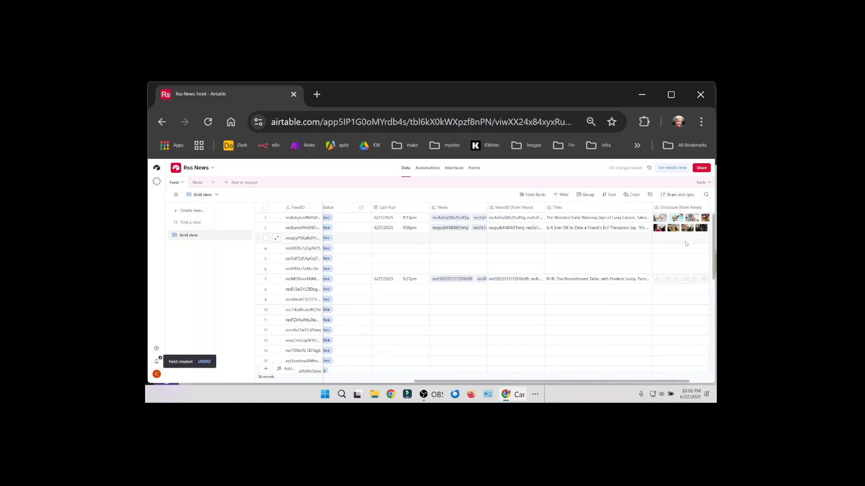
Step: Expand the Everyday Health record's Enclosure (from News) cell and look through its article images
click(702, 219)
click(705, 219)
scroll(587, 296, down, 1)
scroll(588, 295, down, 5)
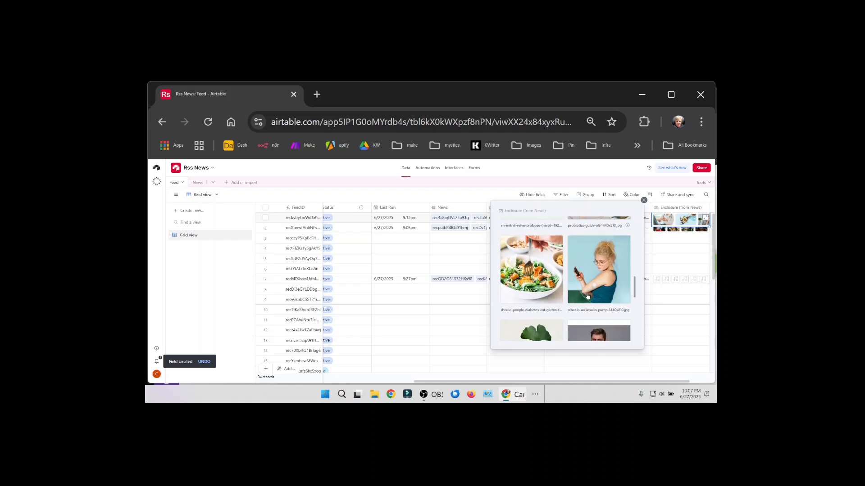
scroll(587, 295, down, 4)
Step: Return to Make, view the Feed Items aggregator's settings, and examine the Attachment Array aggregator's list of run operations
key(alt+Tab)
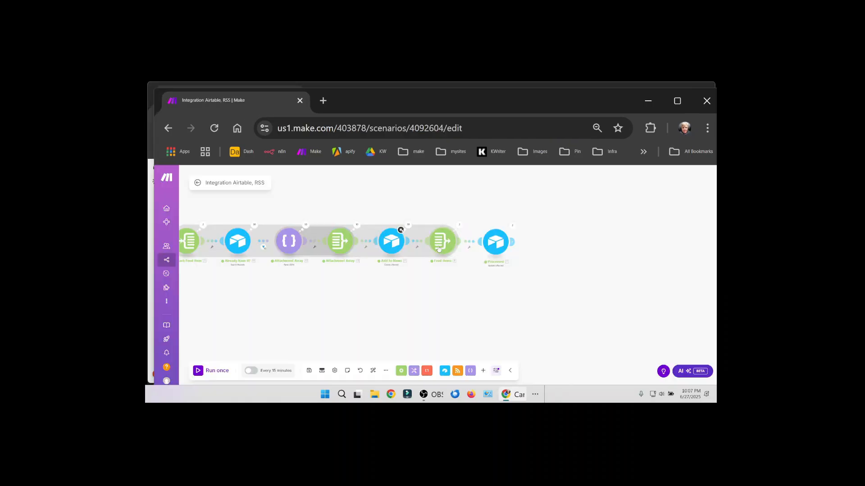
click(393, 249)
click(443, 247)
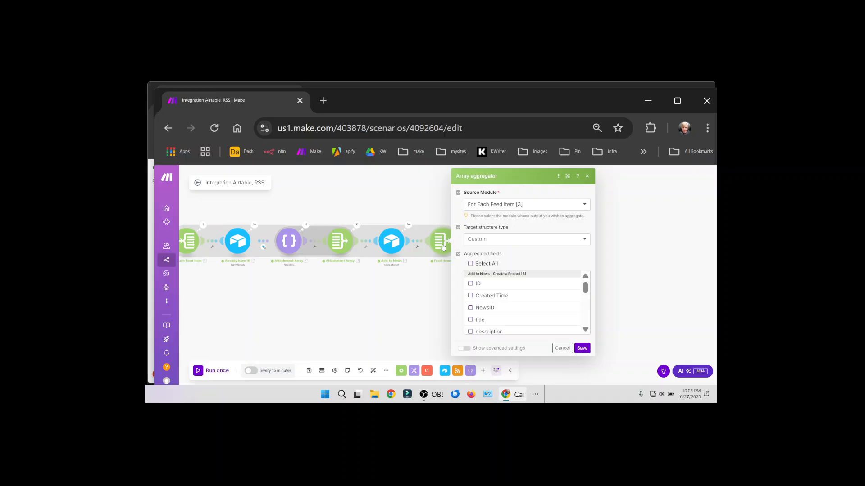
click(430, 273)
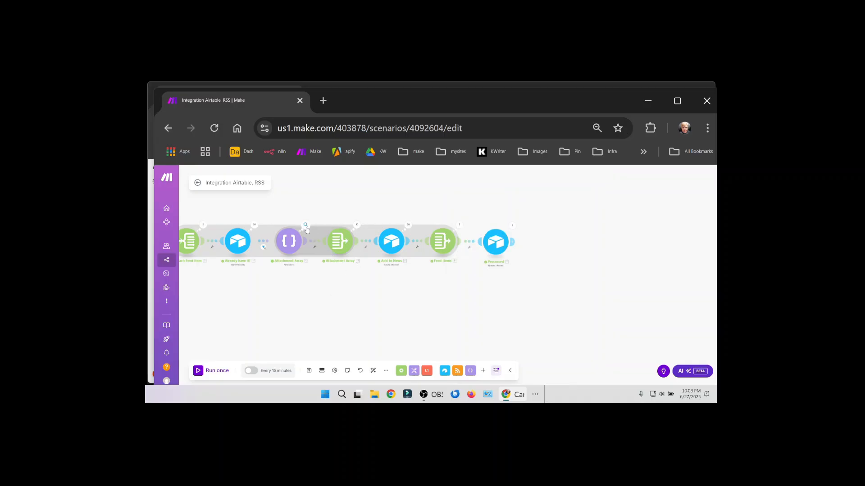
click(357, 225)
scroll(429, 307, down, 2)
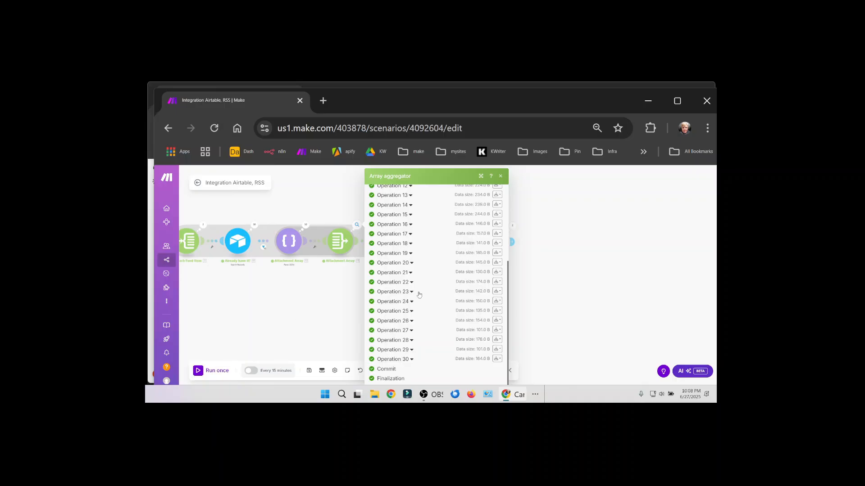
click(329, 297)
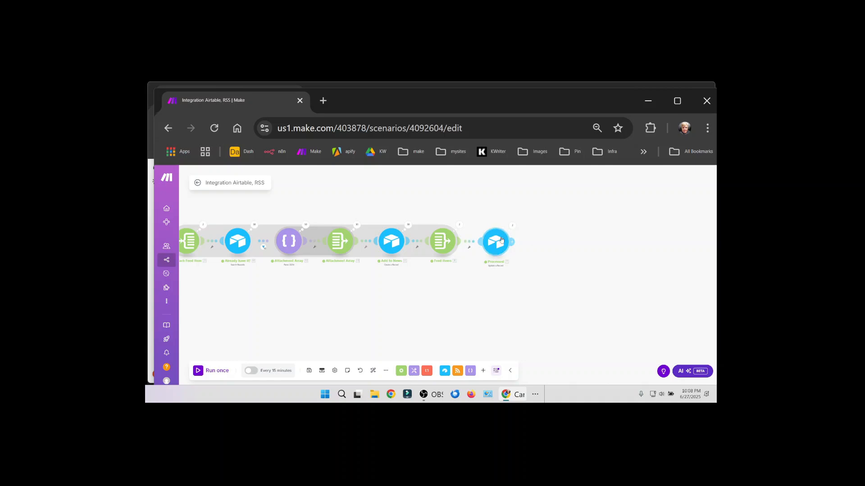
Step: Open the Processed module's settings and examine its table, Record ID and Process values
click(501, 240)
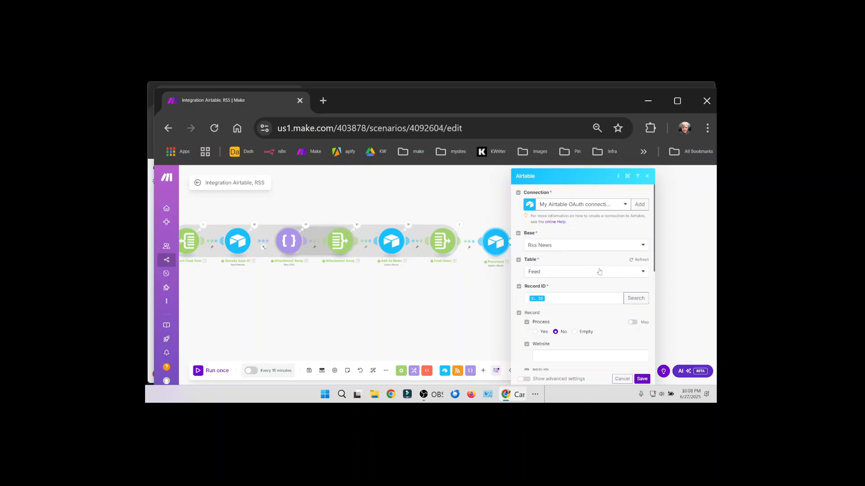
scroll(599, 272, down, 2)
scroll(599, 270, down, 1)
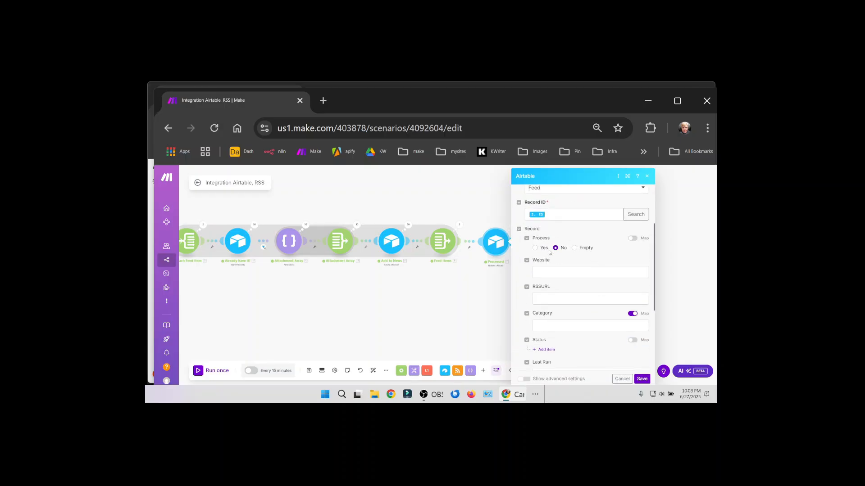
Step: Switch to Airtable's Feed table, then clear and restore the Process mark on the Very Well Health Supplements feed
key(alt+Tab)
scroll(262, 248, left, 5)
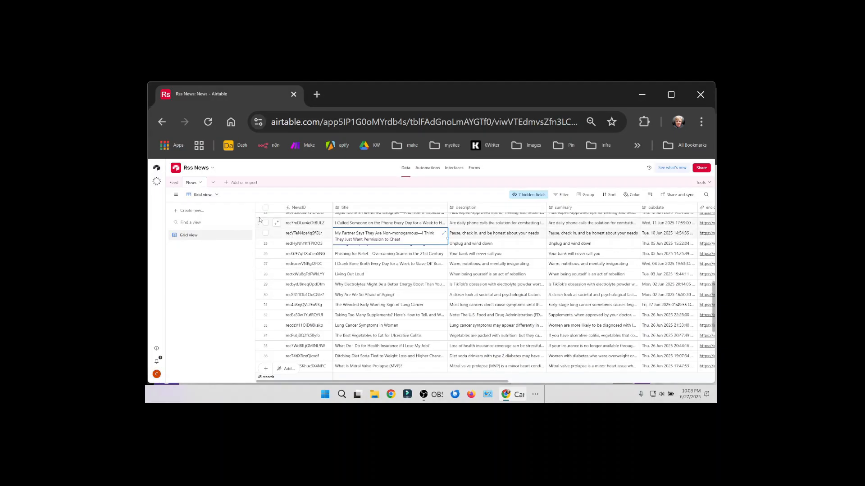
click(174, 183)
click(315, 238)
key(Right)
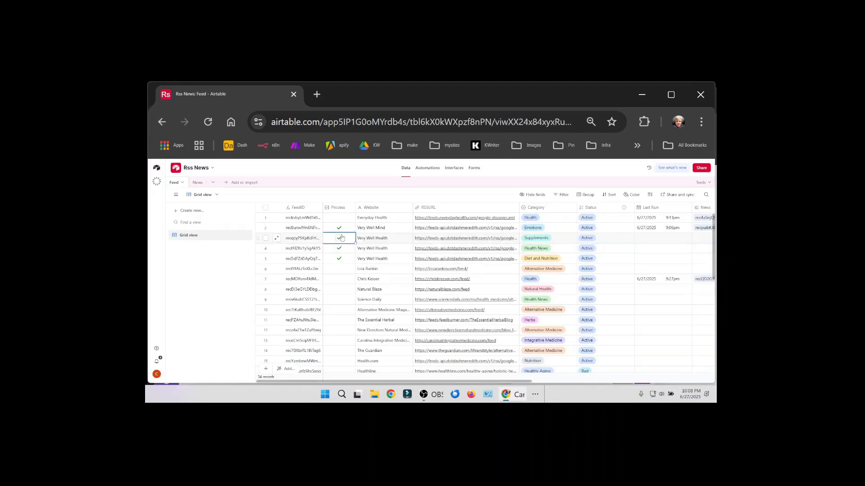
click(340, 238)
click(657, 230)
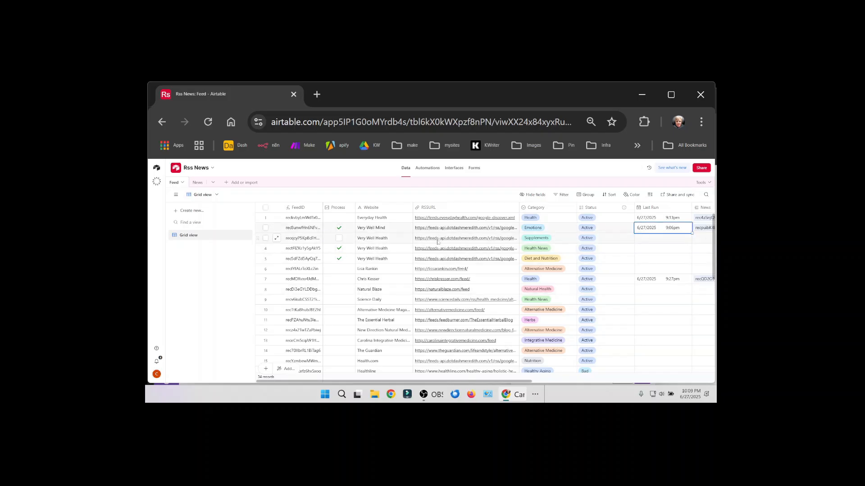
click(339, 239)
Step: Return to Make and examine the Processed module's Record ID mapping and its Last Run date formula and format
key(alt+Tab)
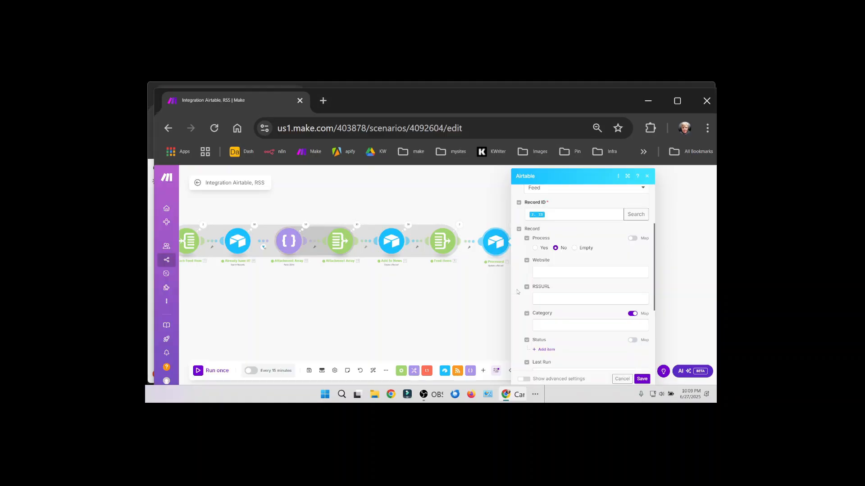
click(553, 215)
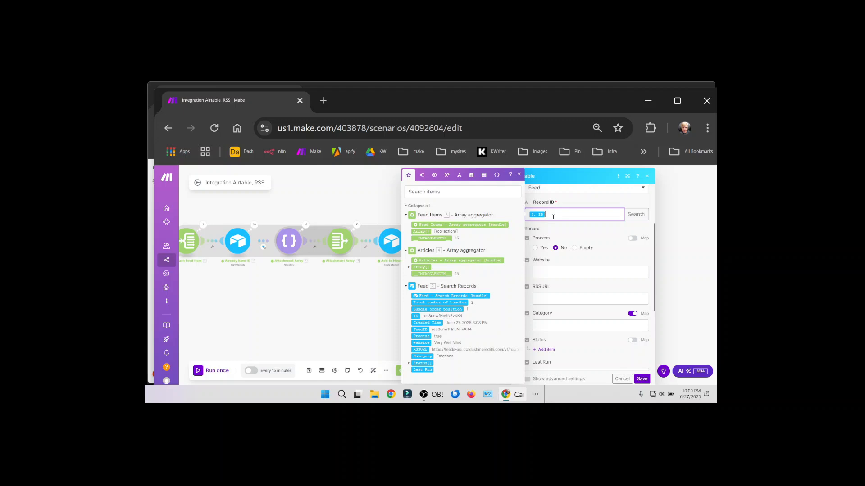
scroll(578, 225, down, 3)
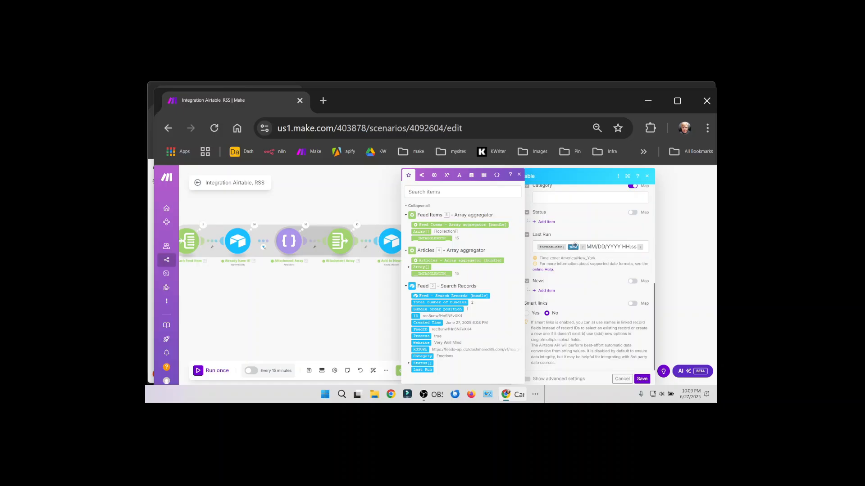
click(472, 176)
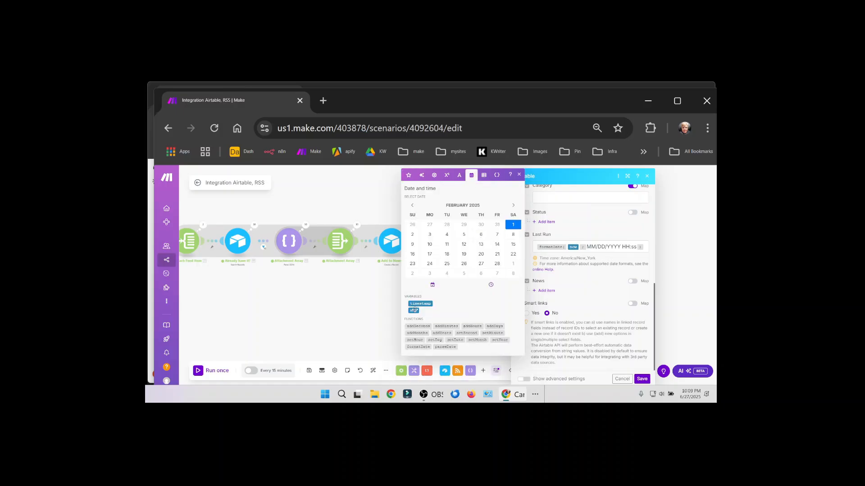
drag(596, 247, 632, 247)
click(633, 247)
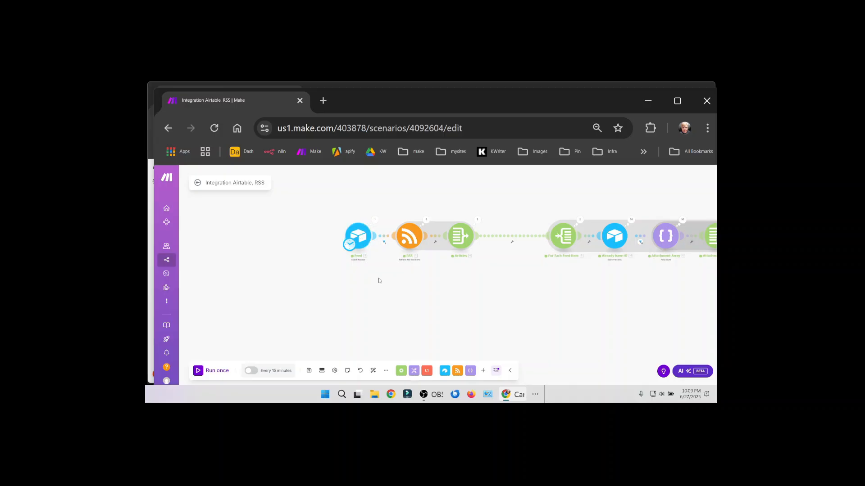
Step: Switch to Airtable, clear the Process mark on the Very Well Mind feed, and go back to the Make scenario
key(alt+Tab)
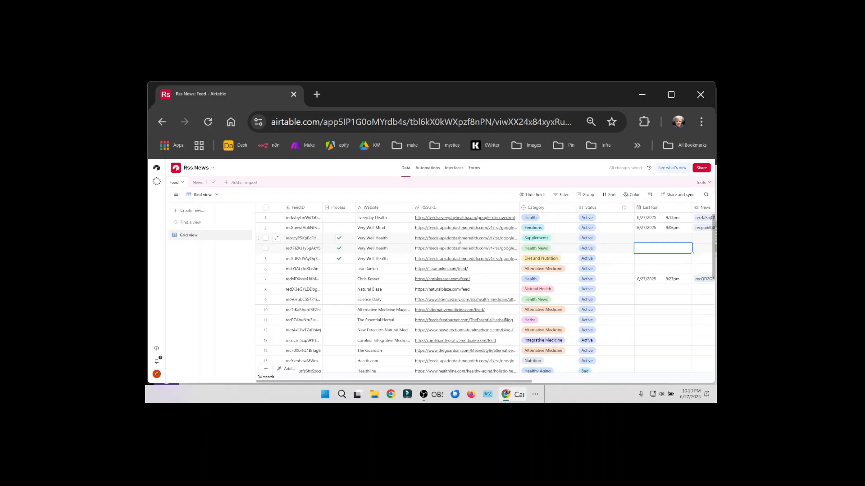
key(alt+Tab)
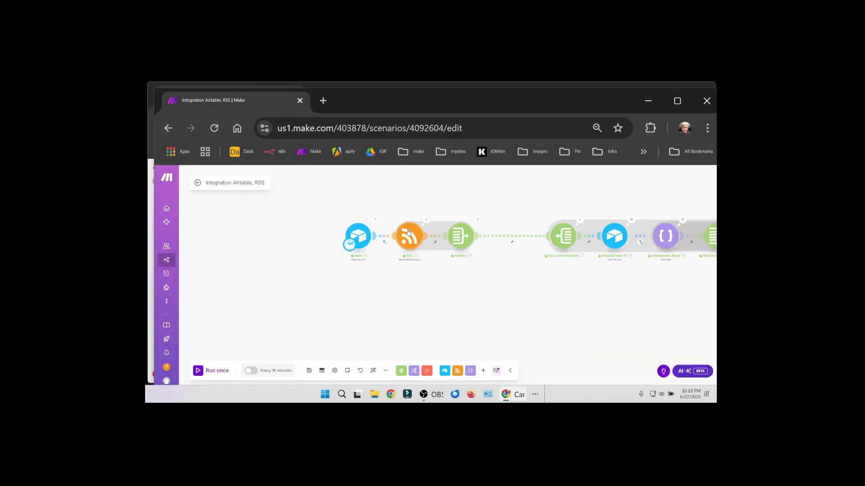
scroll(460, 238, right, 5)
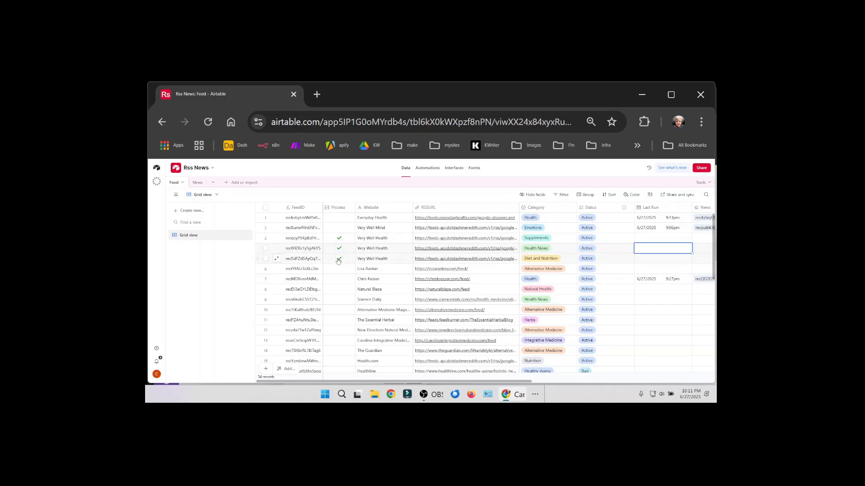
Step: Return to Make, auto-align the scenario's modules and run the scenario once
key(alt+Tab)
click(387, 380)
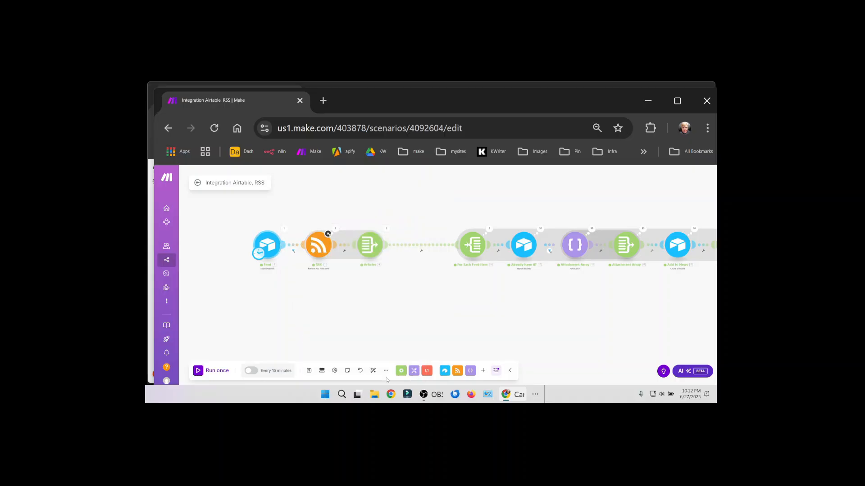
click(373, 370)
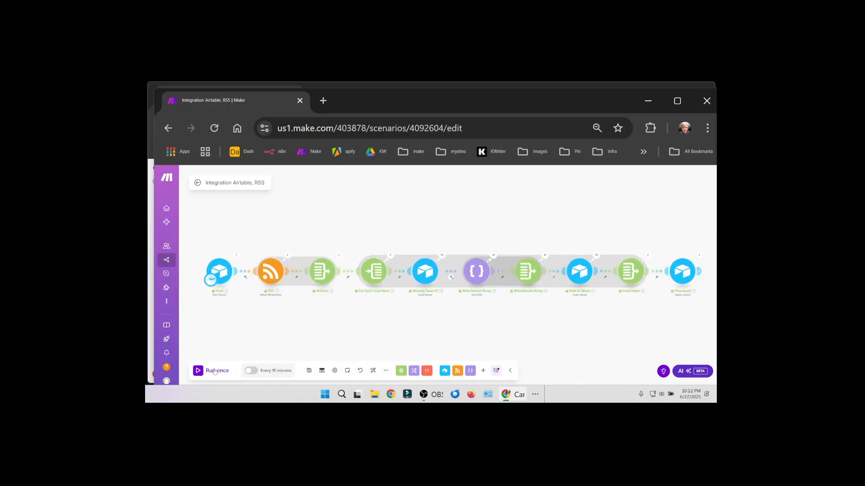
Step: Open Airtable's News table, and narrow the description and summary columns while widening the title column
key(alt+Tab)
click(197, 182)
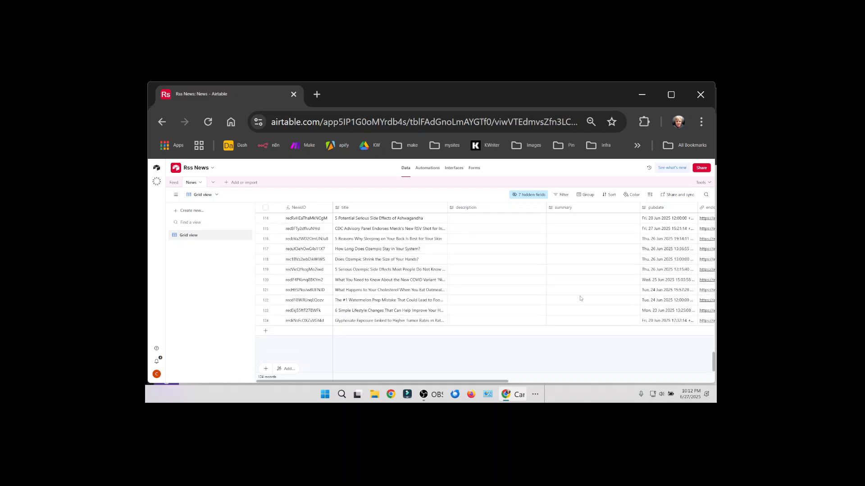
drag(543, 211, 478, 211)
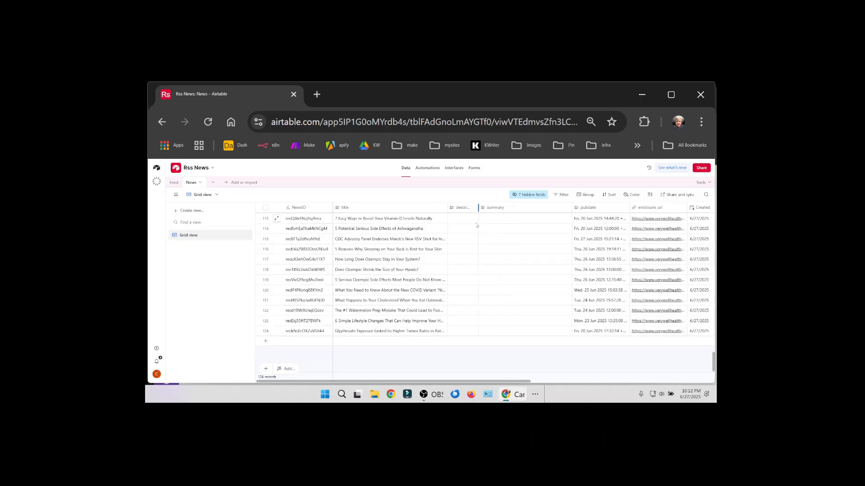
drag(555, 212, 542, 211)
Step: Review the newly imported Very Well Health articles in the News table before switching back to Make
scroll(439, 301, up, 8)
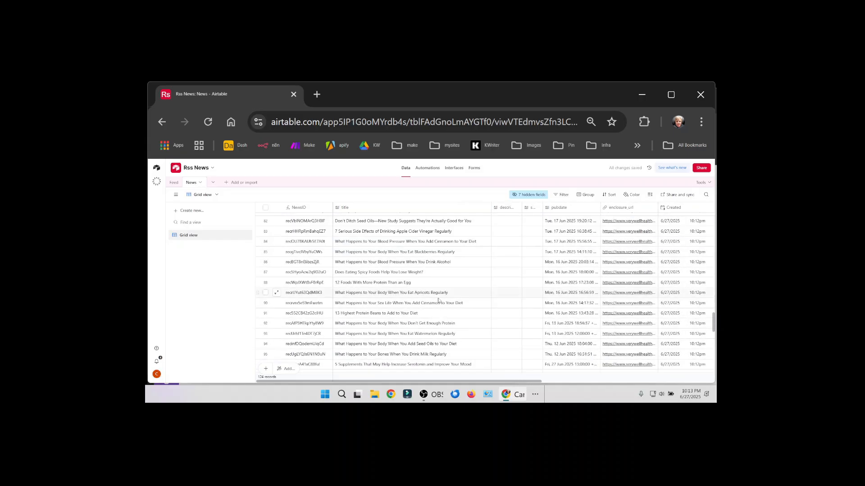
scroll(438, 301, up, 10)
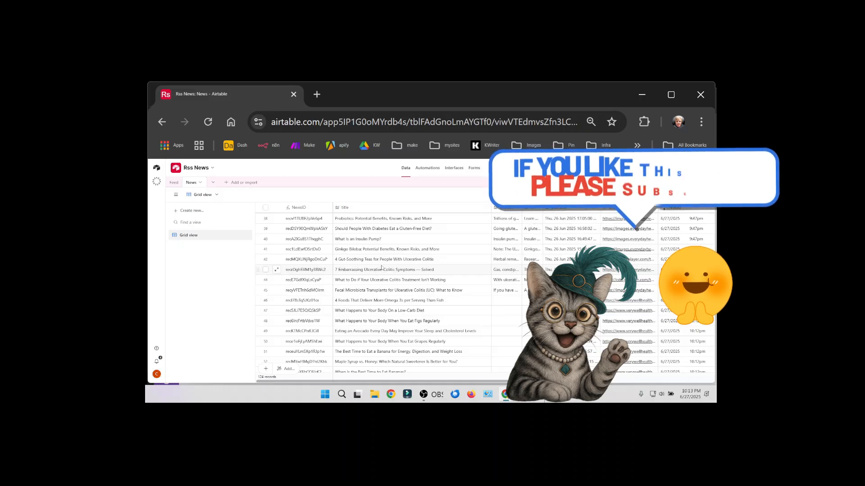
key(alt+Tab)
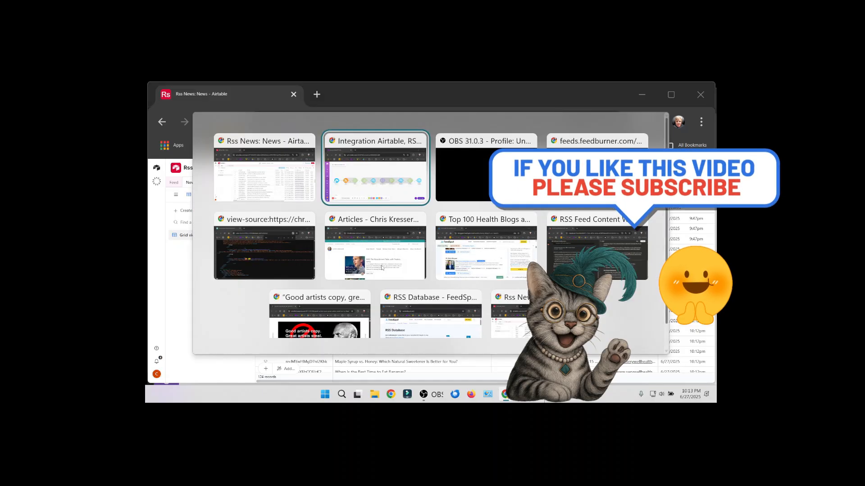